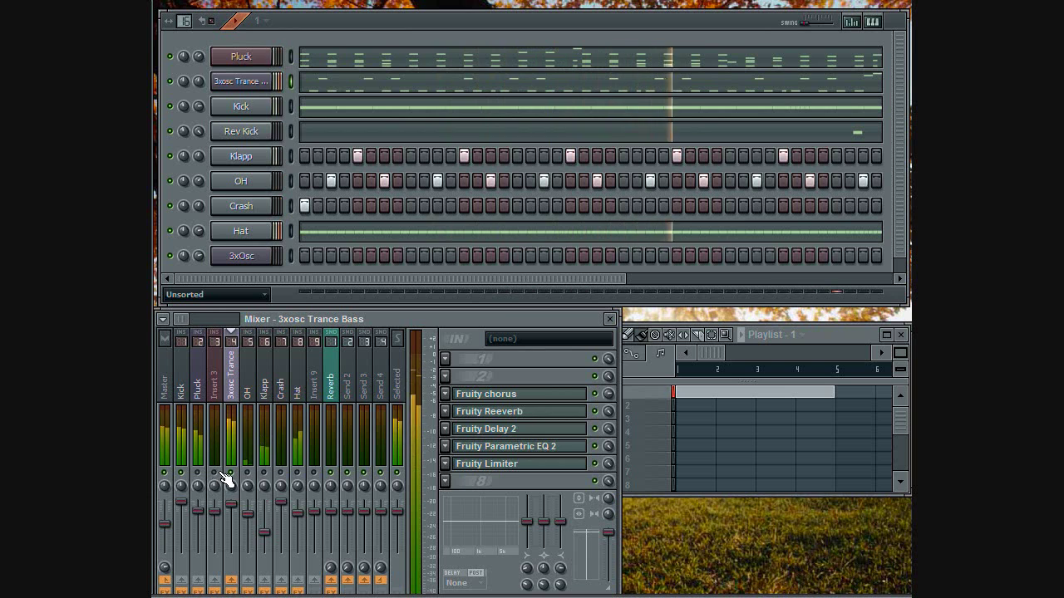
# Play back the full pattern to listen to the 3xOsc trance bass in the mix.
pyautogui.press('space')
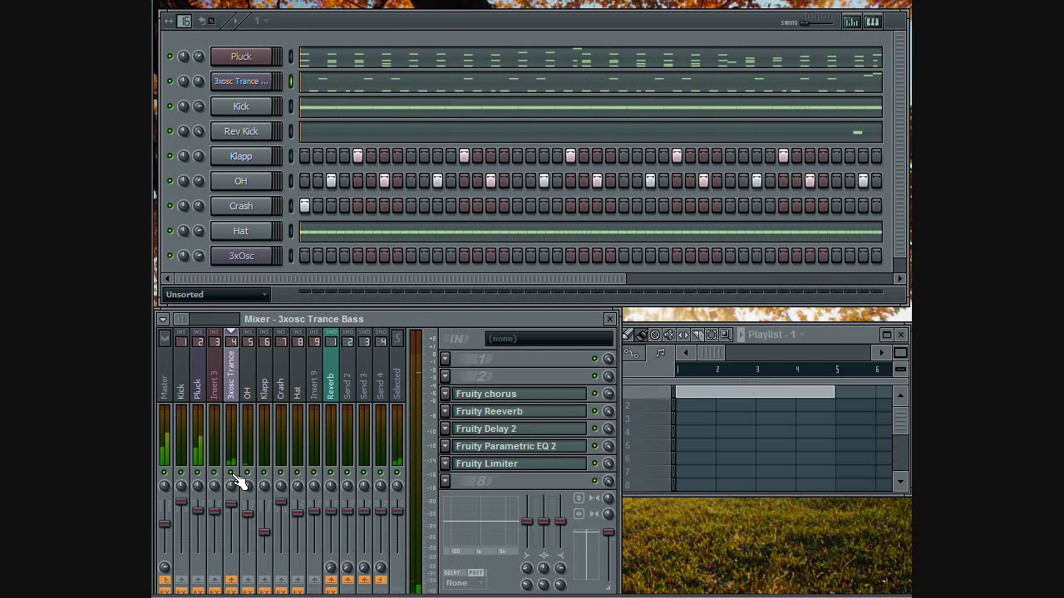
pyautogui.press('space')
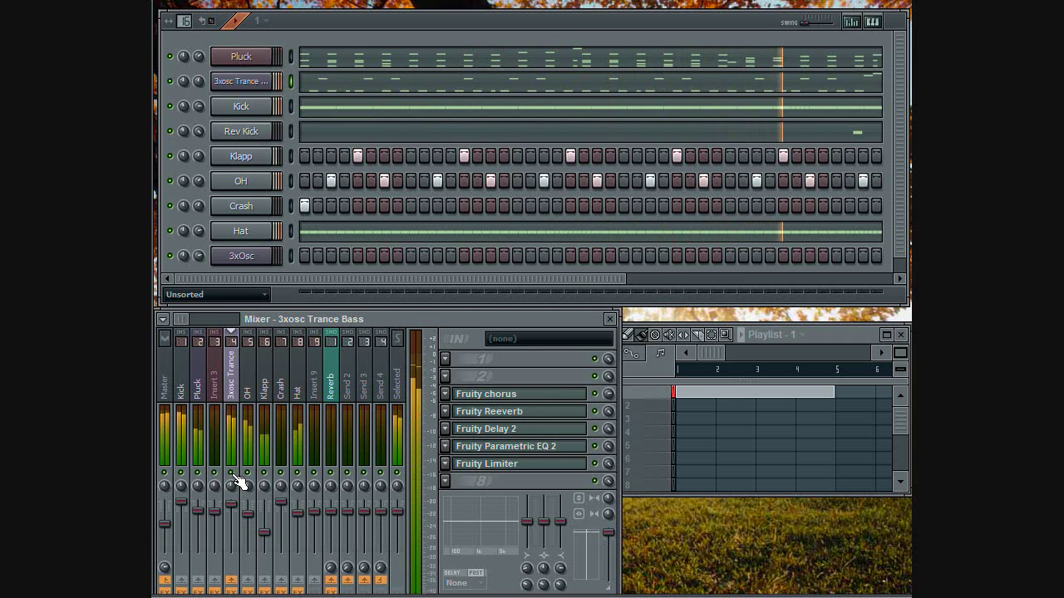
pyautogui.press('space')
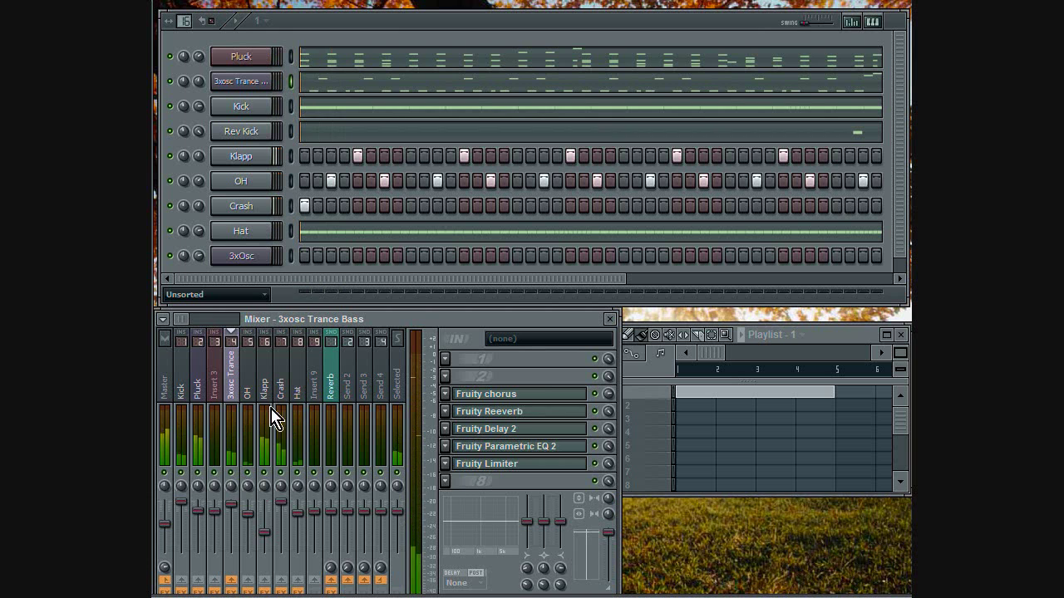
# Select Pattern 2 and set the root note of the 3xOsc channel to C7.
pyautogui.click(240, 259)
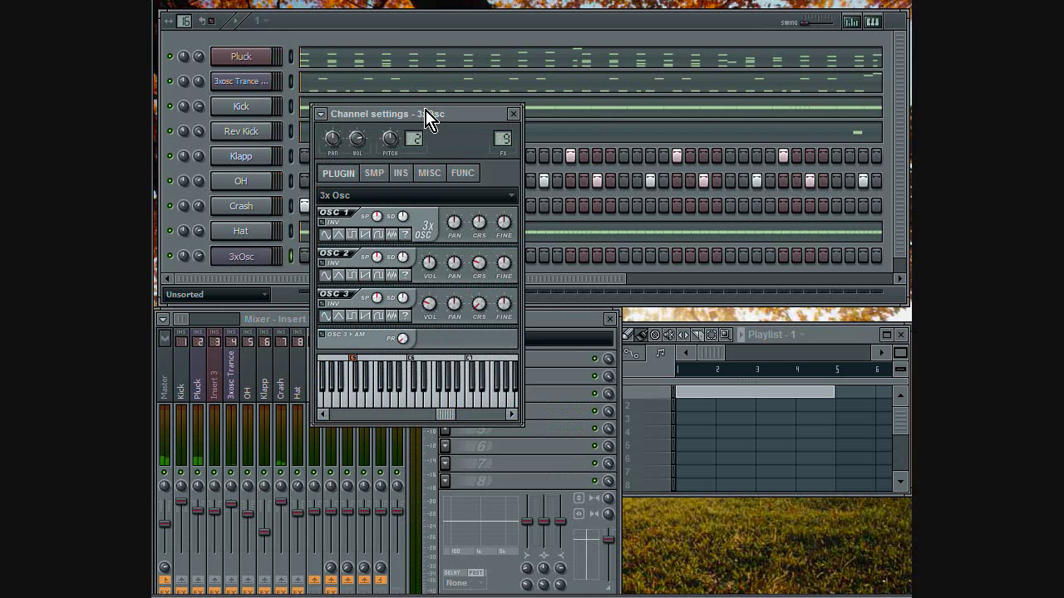
pyautogui.press('n')
pyautogui.click(645, 411)
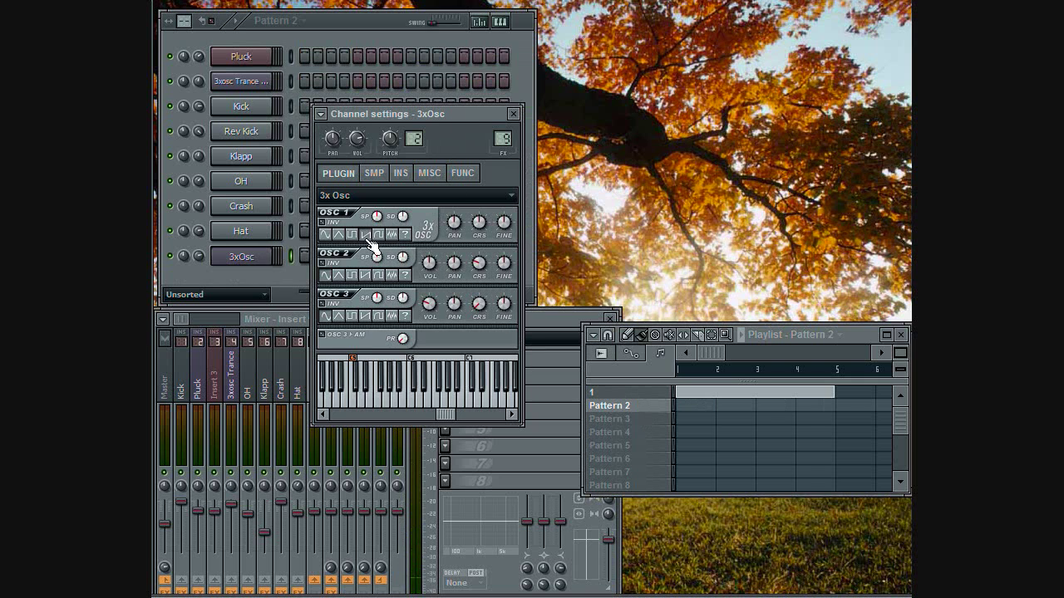
pyautogui.rightClick(472, 368)
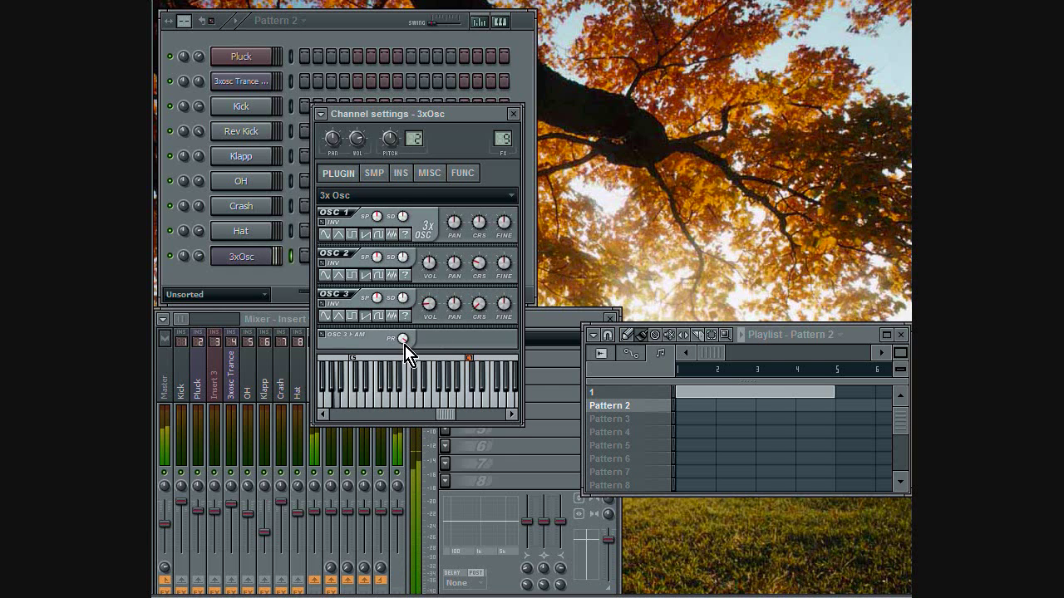
# Set the 3xOsc cutoff filter type to LPx2 and enable the cutoff envelope with a minimal attack and short decay.
pyautogui.click(403, 173)
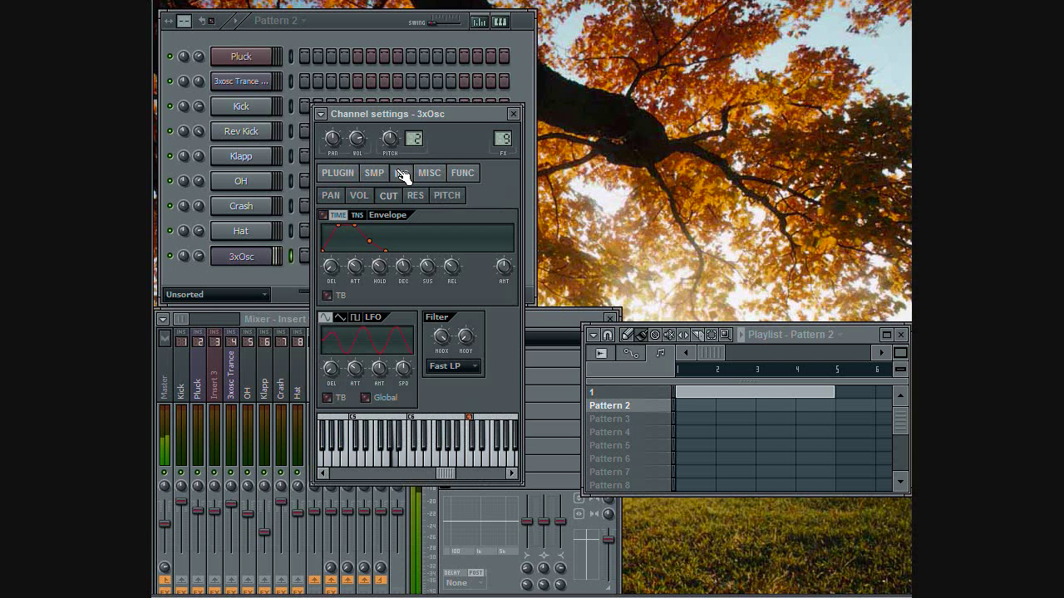
pyautogui.click(457, 366)
pyautogui.click(445, 469)
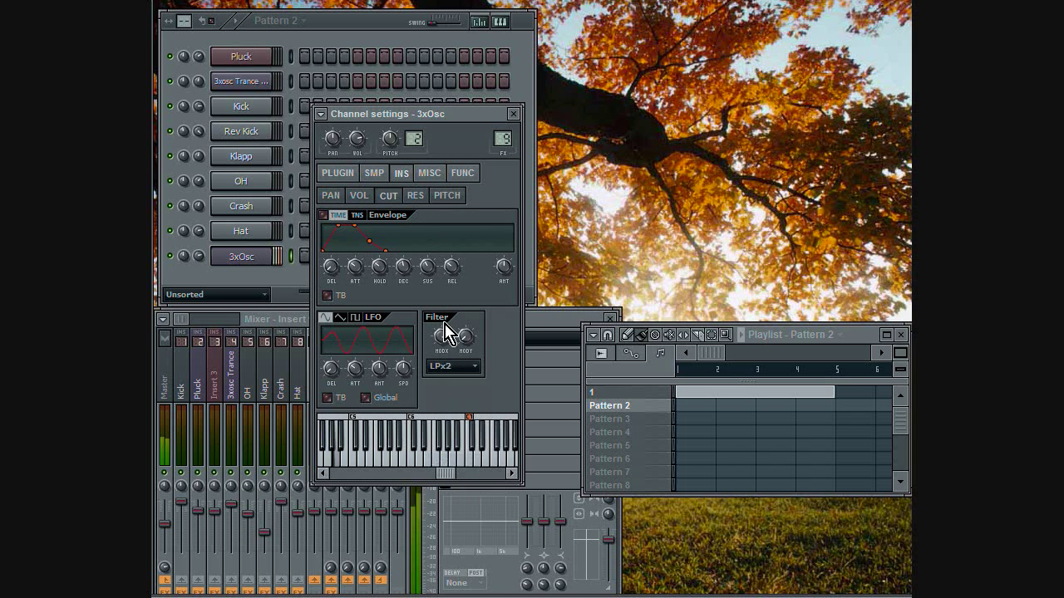
pyautogui.moveTo(355, 266); pyautogui.dragTo(361, 310)
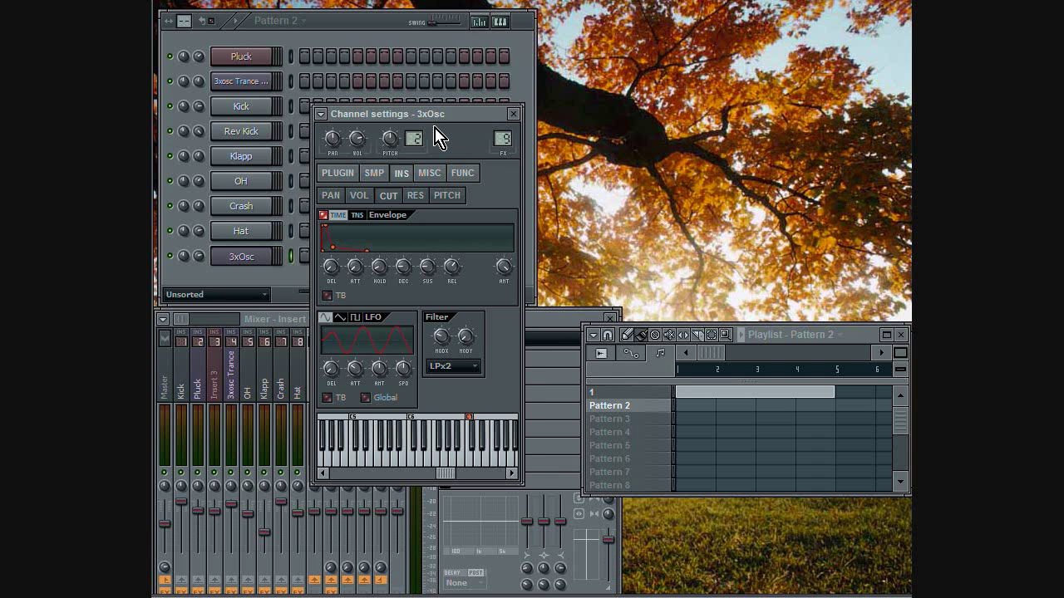
# Link the 3xOsc channel to mixer insert 9 and add Fruity Chorus to its first effect slot.
pyautogui.hotkey('ctrl', 'l')
pyautogui.moveTo(341, 348); pyautogui.dragTo(372, 257)
pyautogui.click(475, 269)
pyautogui.moveTo(495, 286)
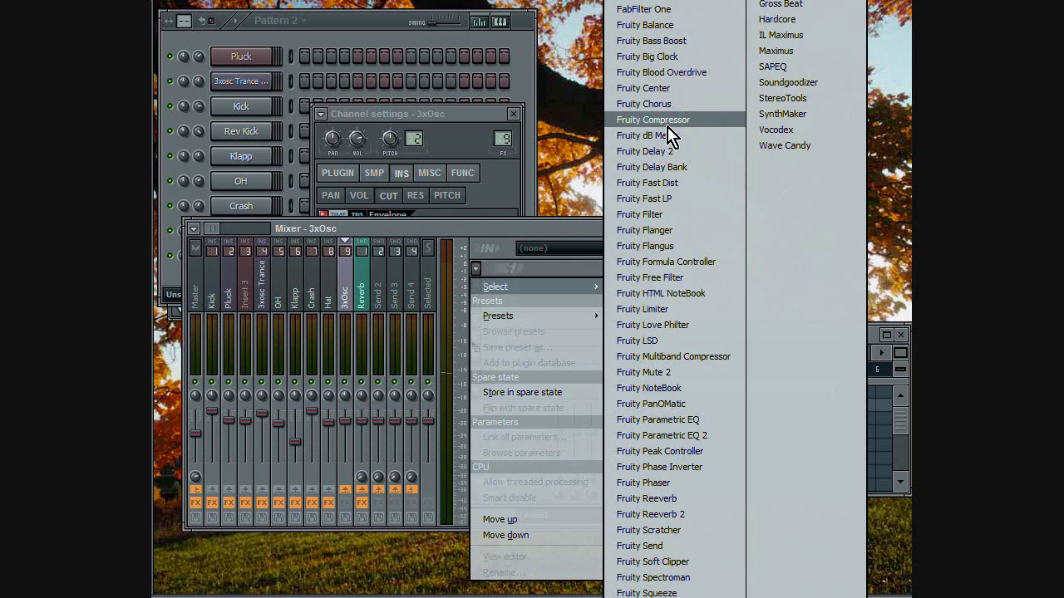
pyautogui.click(643, 104)
# Load the lightHF preset in Fruity Chorus and bring the mixer back to the front.
pyautogui.click(222, 200)
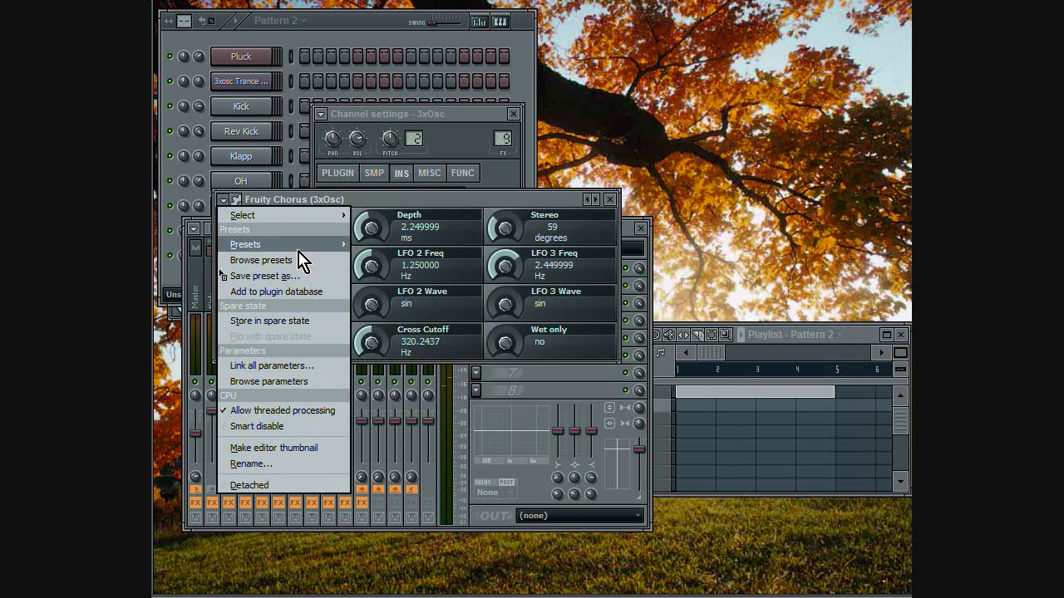
pyautogui.moveTo(299, 250)
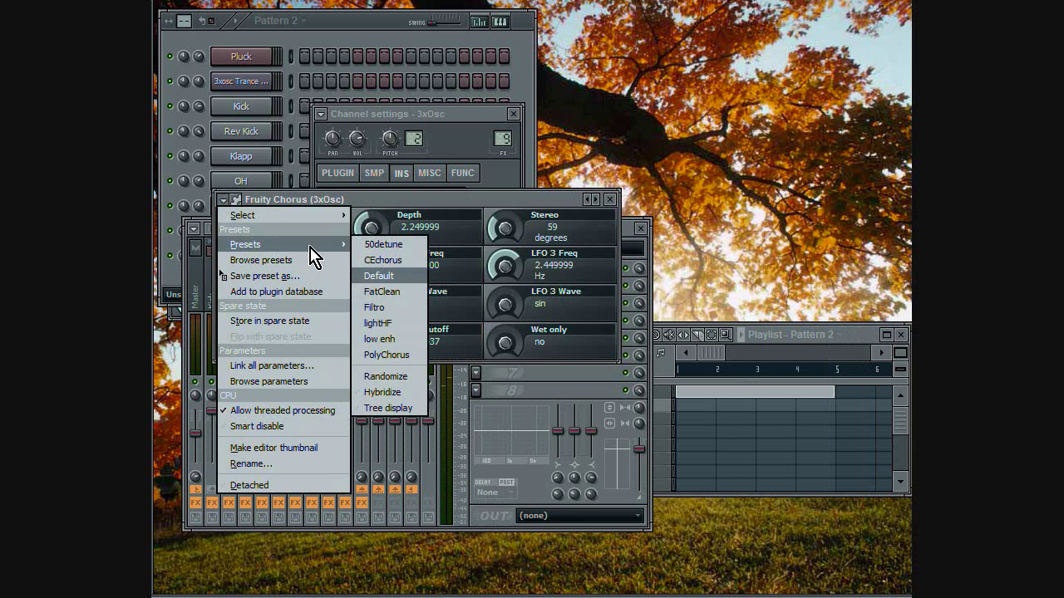
pyautogui.click(398, 324)
pyautogui.click(628, 241)
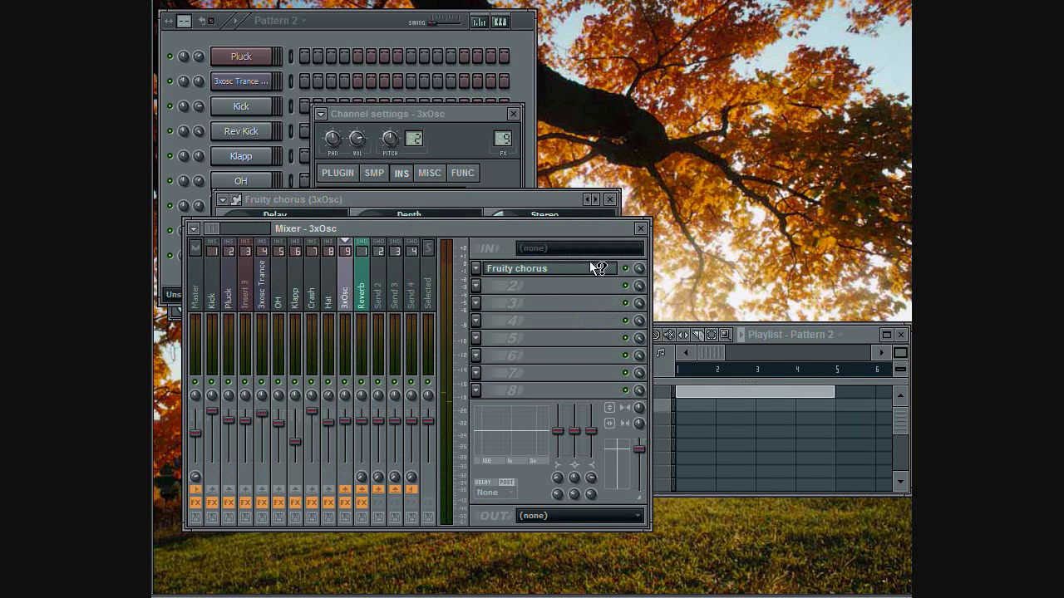
# Add Fruity Reeverb to the second effect slot of the 3xOsc mixer track.
pyautogui.click(475, 286)
pyautogui.moveTo(494, 304)
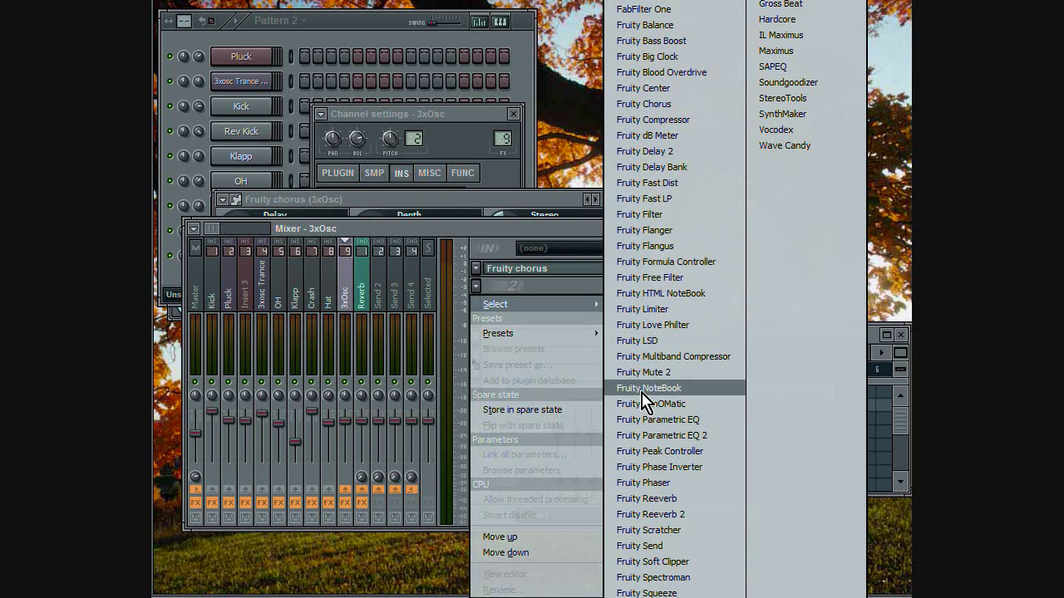
pyautogui.click(656, 501)
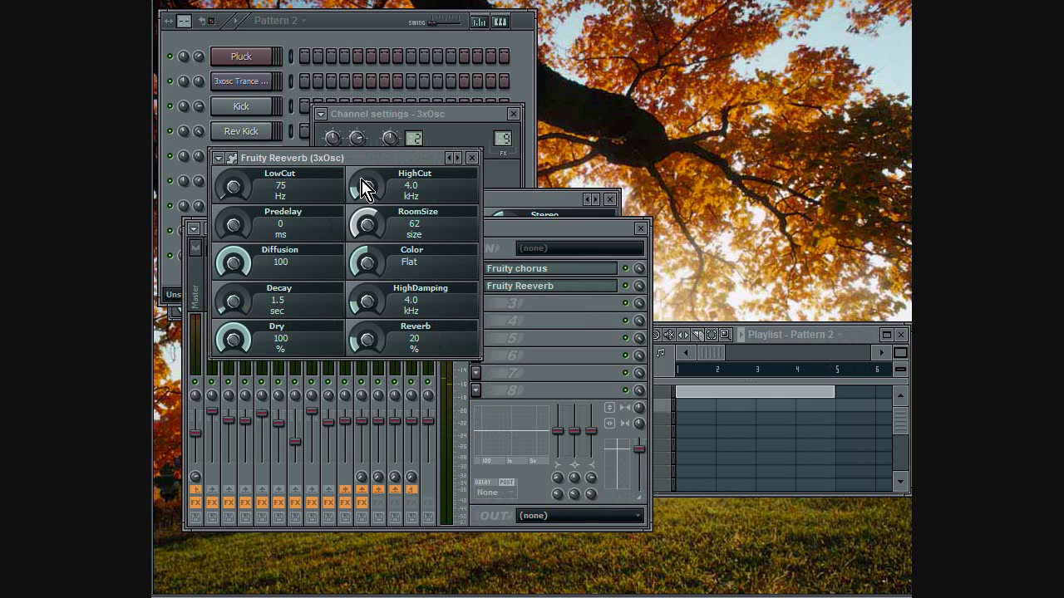
# Set the reverb's LowCut to 2345 Hz, HighCut to 8.9 kHz, RoomSize to 85 and HighDamping to 6.9 kHz, and adjust its decay and wet level.
pyautogui.moveTo(368, 194); pyautogui.dragTo(369, 145)
pyautogui.moveTo(228, 187); pyautogui.dragTo(271, 1)
pyautogui.moveTo(368, 311); pyautogui.dragTo(368, 302)
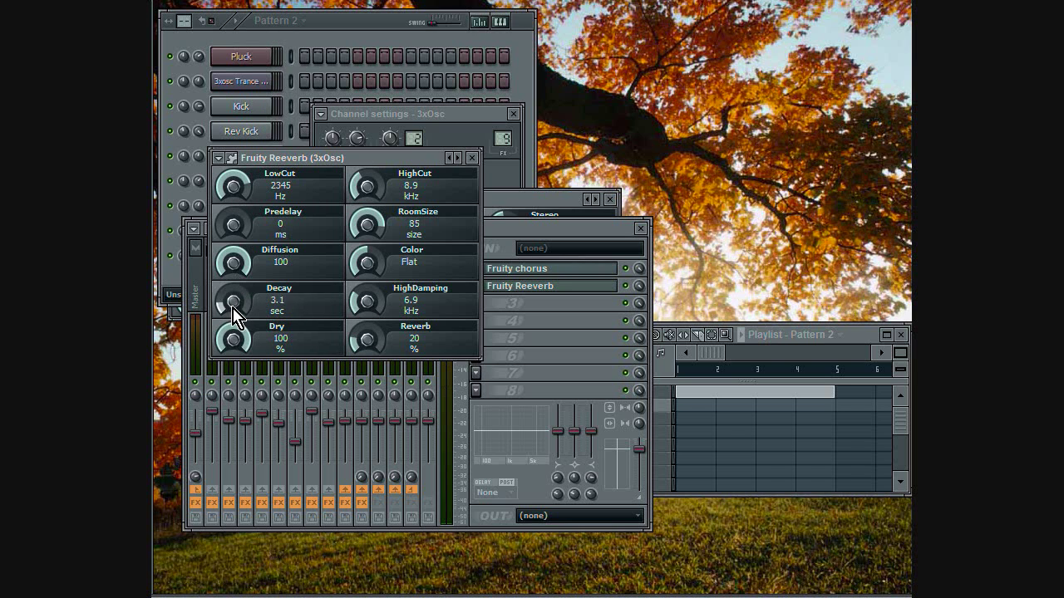
pyautogui.moveTo(247, 311); pyautogui.dragTo(232, 304)
pyautogui.moveTo(351, 349); pyautogui.dragTo(353, 341)
pyautogui.click(472, 159)
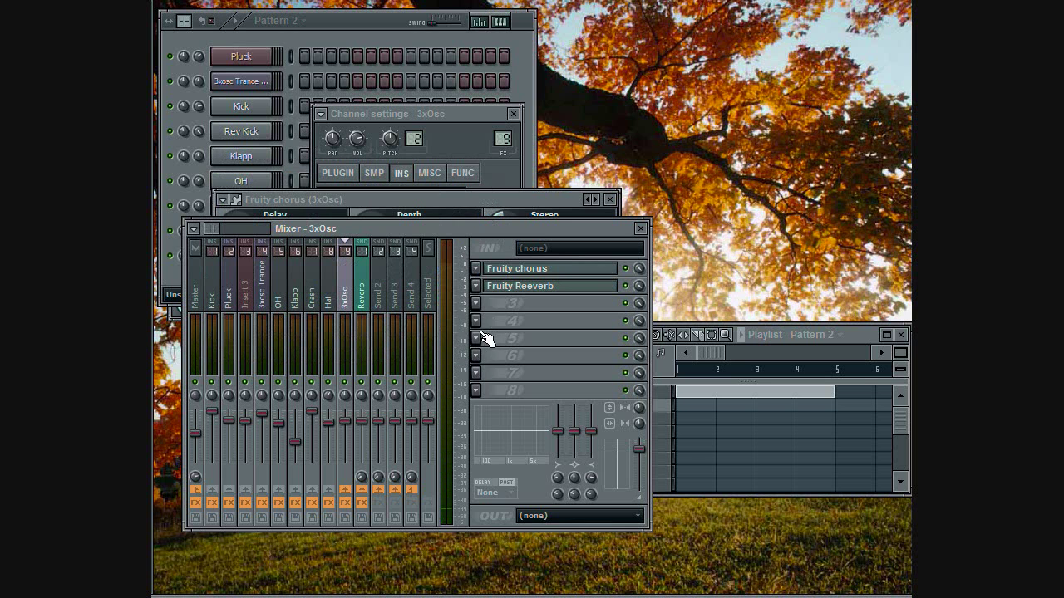
# Add Fruity Delay 2 to the third effect slot of the 3xOsc mixer track.
pyautogui.click(475, 304)
pyautogui.moveTo(477, 308)
pyautogui.click(656, 151)
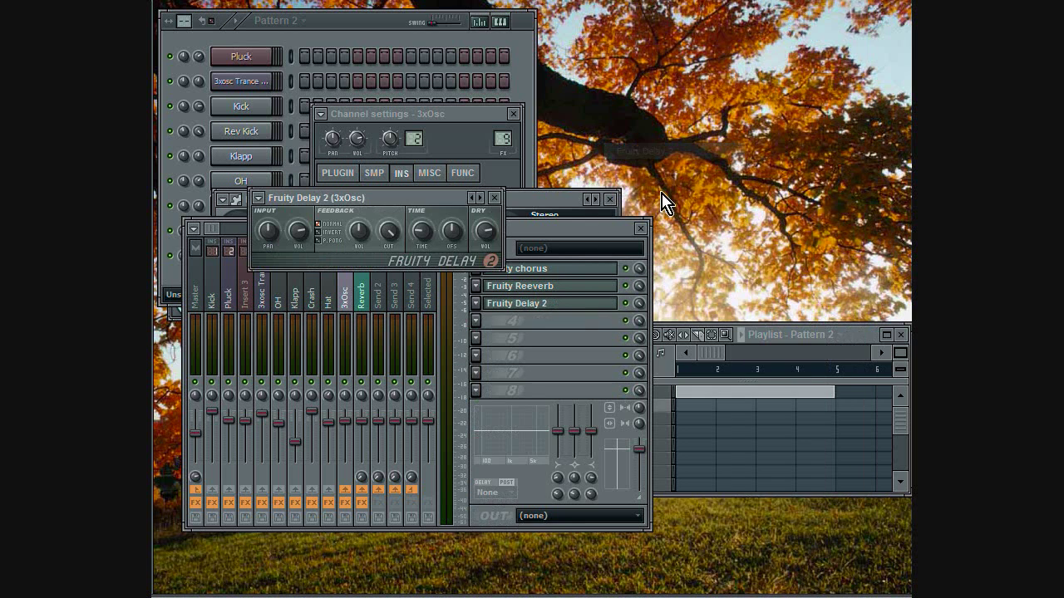
# Configure Fruity Delay 2 with ping-pong feedback, a reduced input volume and a preset delay time.
pyautogui.moveTo(291, 240); pyautogui.dragTo(291, 256)
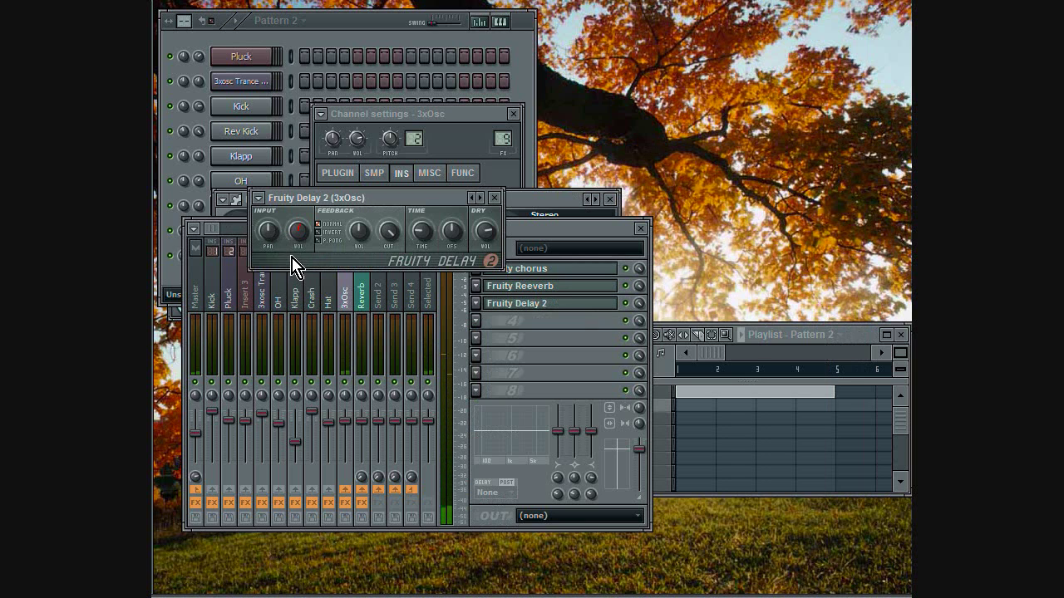
pyautogui.rightClick(421, 233)
pyautogui.moveTo(527, 255)
pyautogui.click(573, 285)
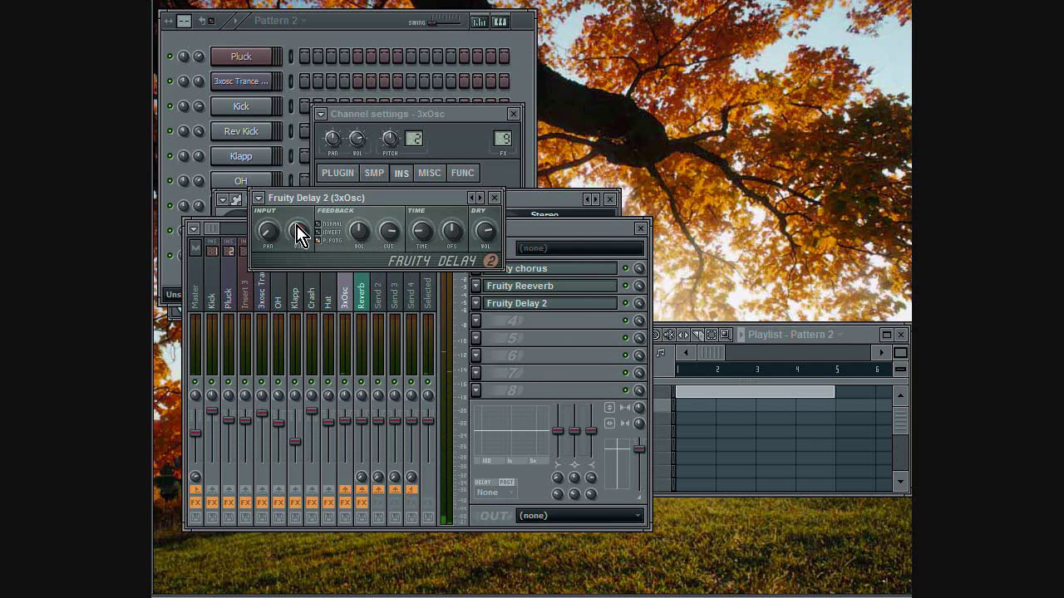
# Add Fruity Parametric EQ 2 to the fourth effect slot and boost band 6 around 2936 Hz with a narrower bandwidth.
pyautogui.click(480, 326)
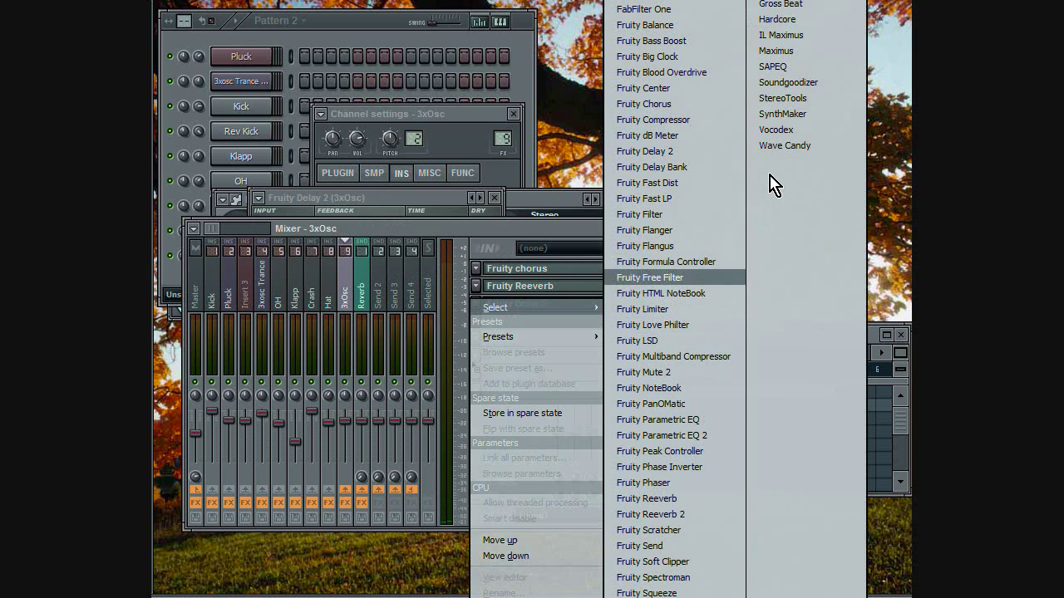
pyautogui.click(706, 436)
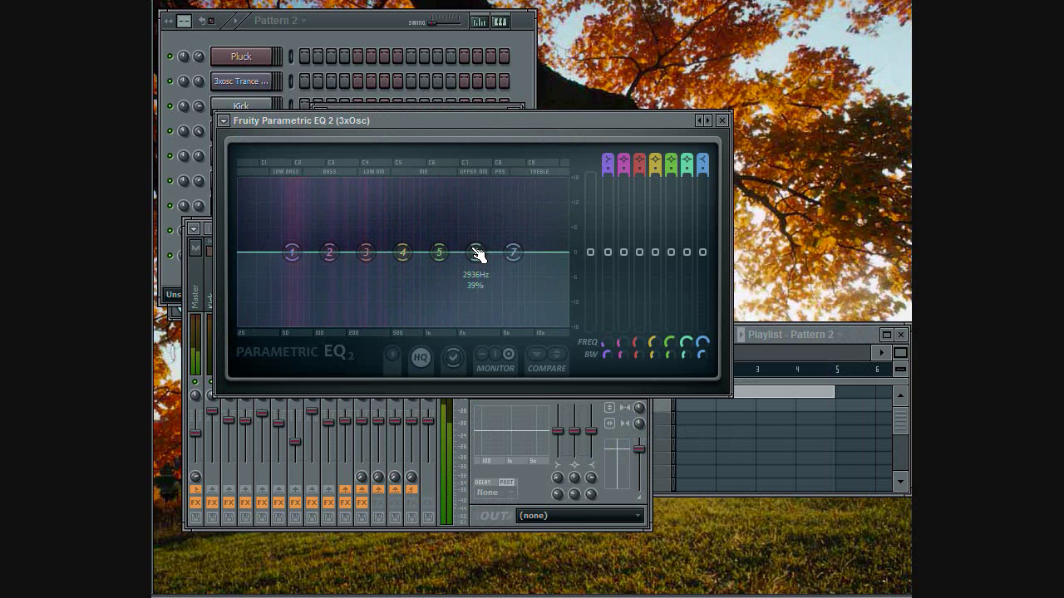
pyautogui.moveTo(478, 253); pyautogui.dragTo(480, 198)
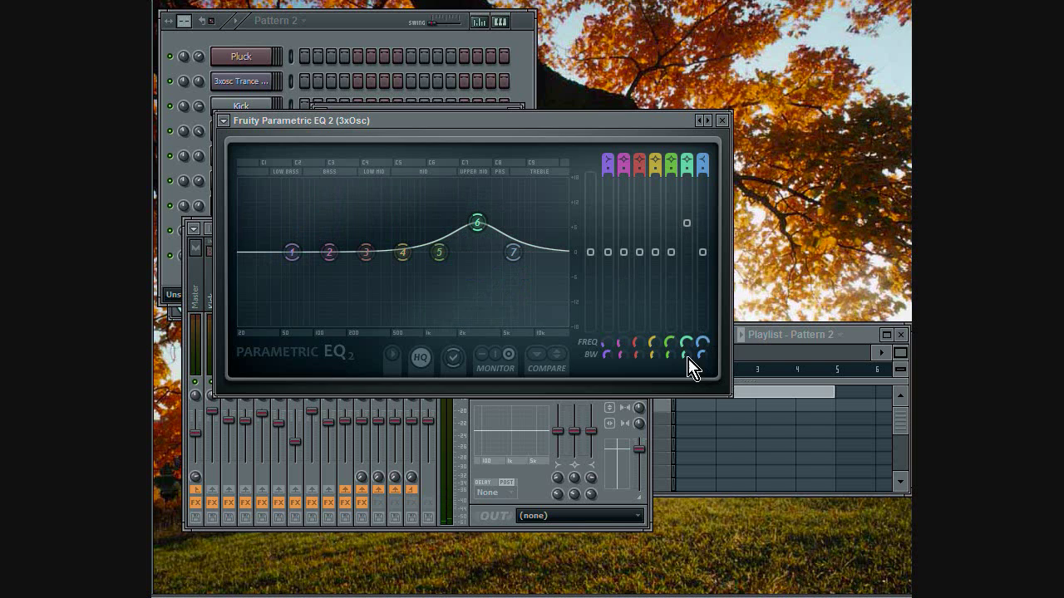
pyautogui.moveTo(689, 368); pyautogui.dragTo(686, 386)
# Boost EQ band 4 at 987 Hz with a 15% bandwidth and set its order to Steep 4.
pyautogui.moveTo(403, 253); pyautogui.dragTo(435, 242)
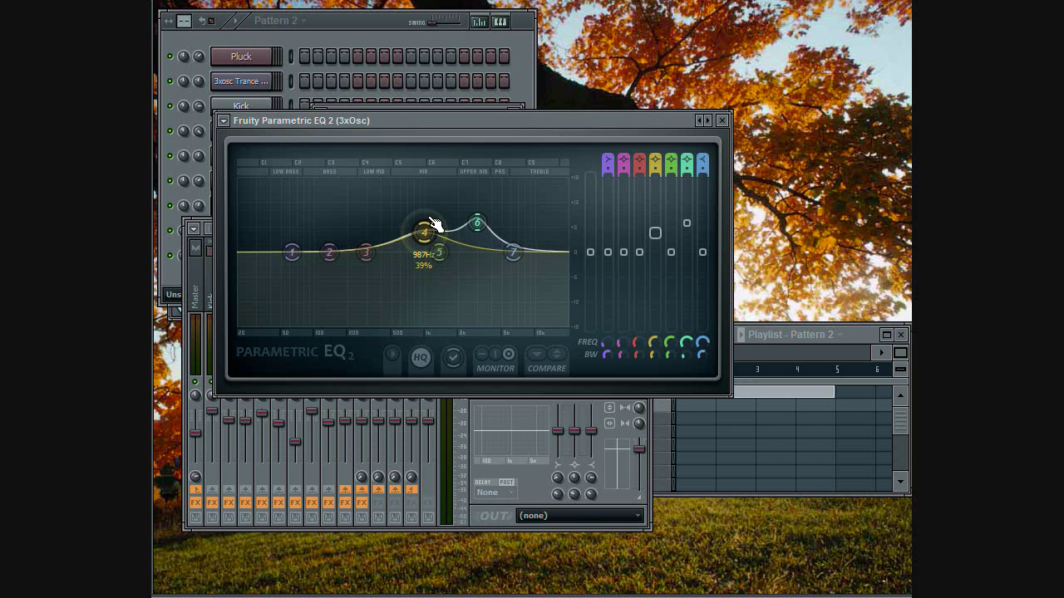
pyautogui.moveTo(655, 370); pyautogui.dragTo(647, 426)
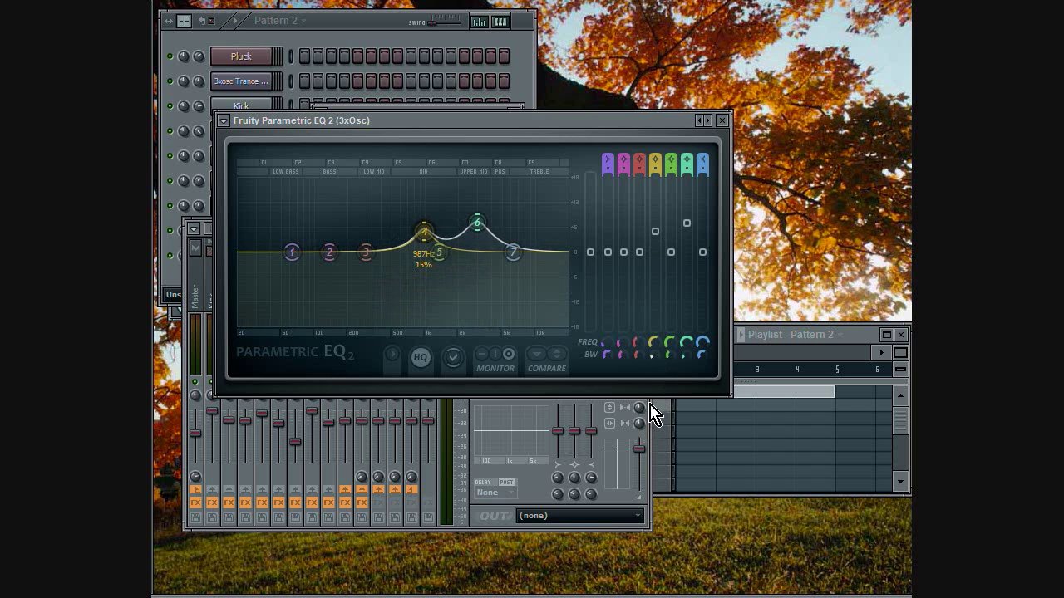
pyautogui.rightClick(425, 233)
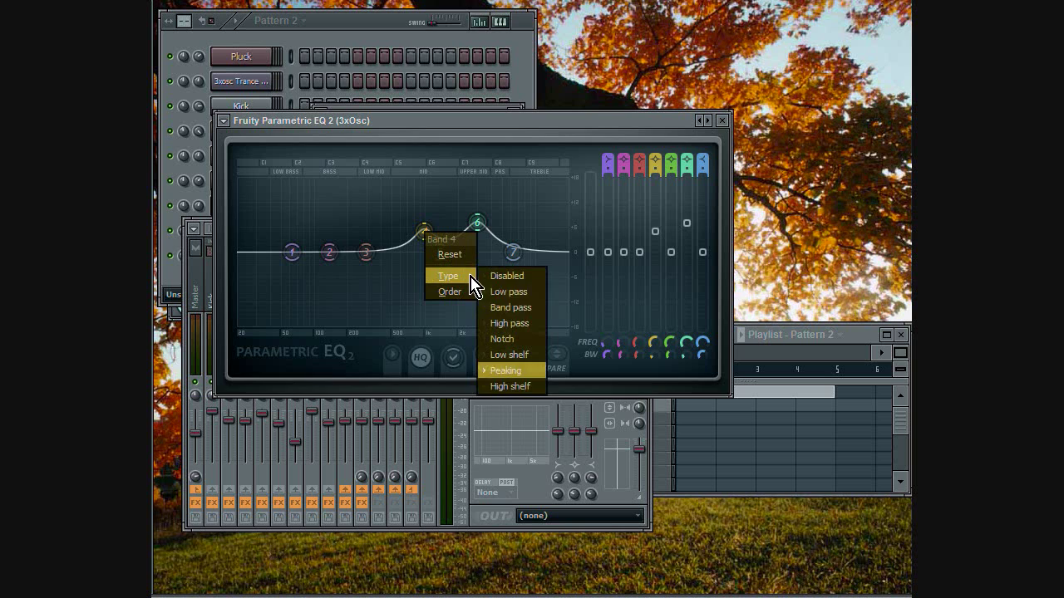
pyautogui.moveTo(457, 294)
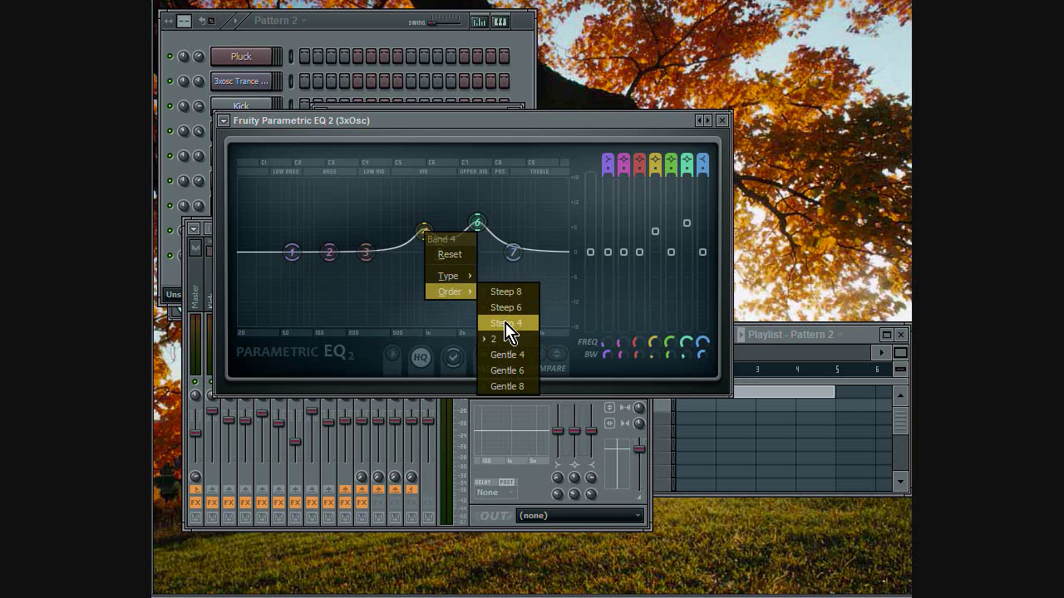
pyautogui.click(506, 326)
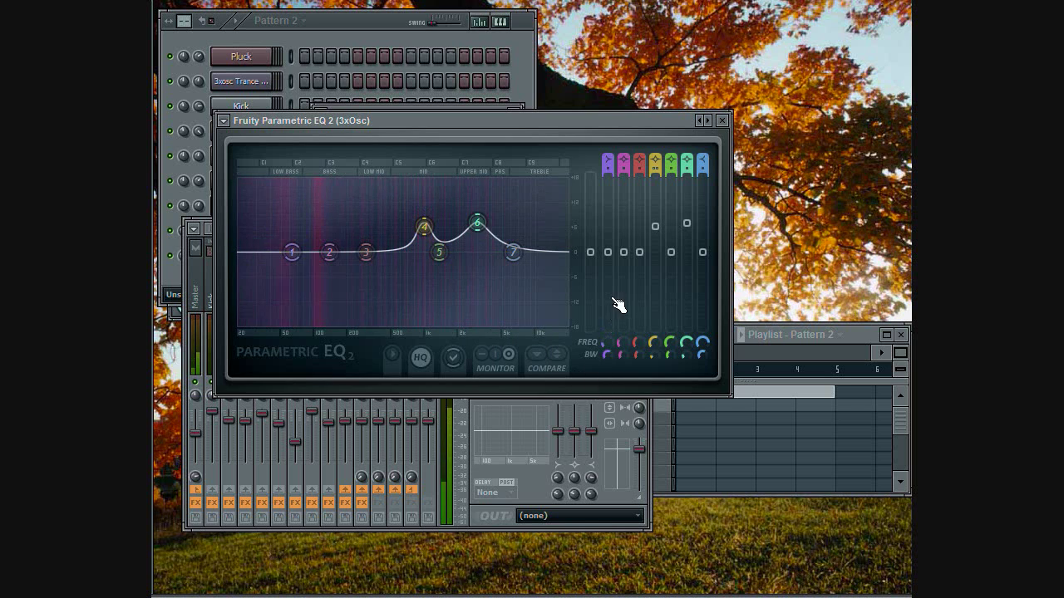
pyautogui.moveTo(657, 226); pyautogui.dragTo(687, 223)
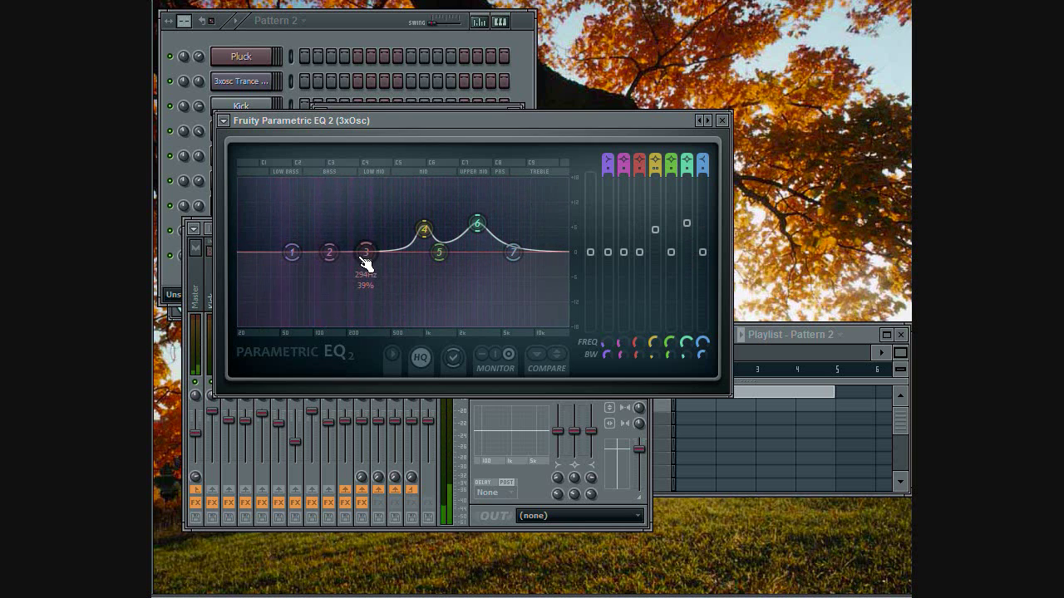
# Set the type of EQ band 2 to Disabled.
pyautogui.rightClick(331, 252)
pyautogui.moveTo(360, 298)
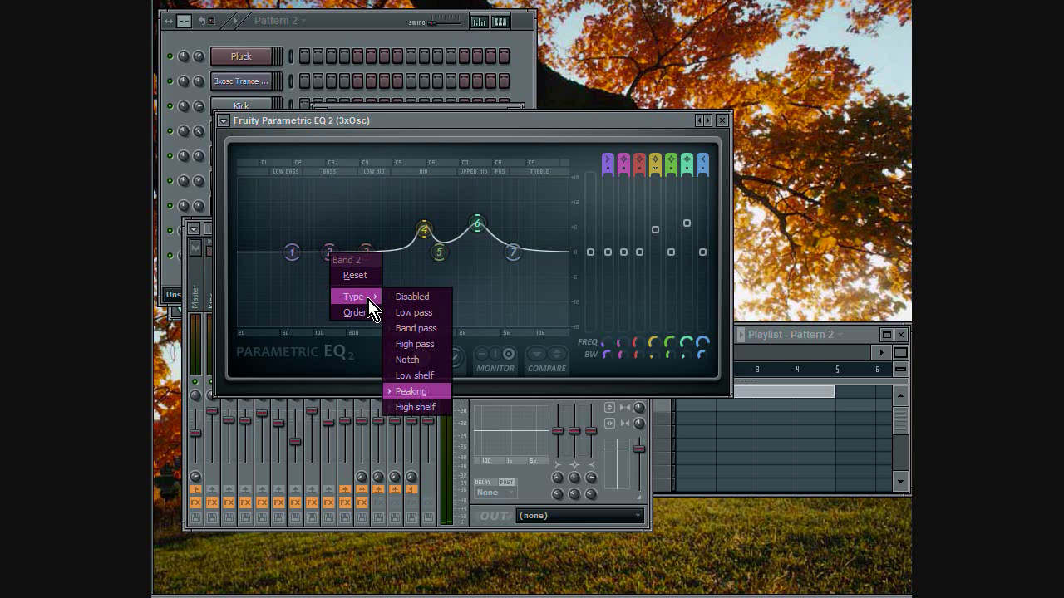
pyautogui.click(412, 296)
# Lower EQ band 3 slightly, raise band 1 at a higher frequency with a wider bandwidth, and close the equalizer.
pyautogui.moveTo(366, 252); pyautogui.dragTo(347, 228)
pyautogui.press('space')
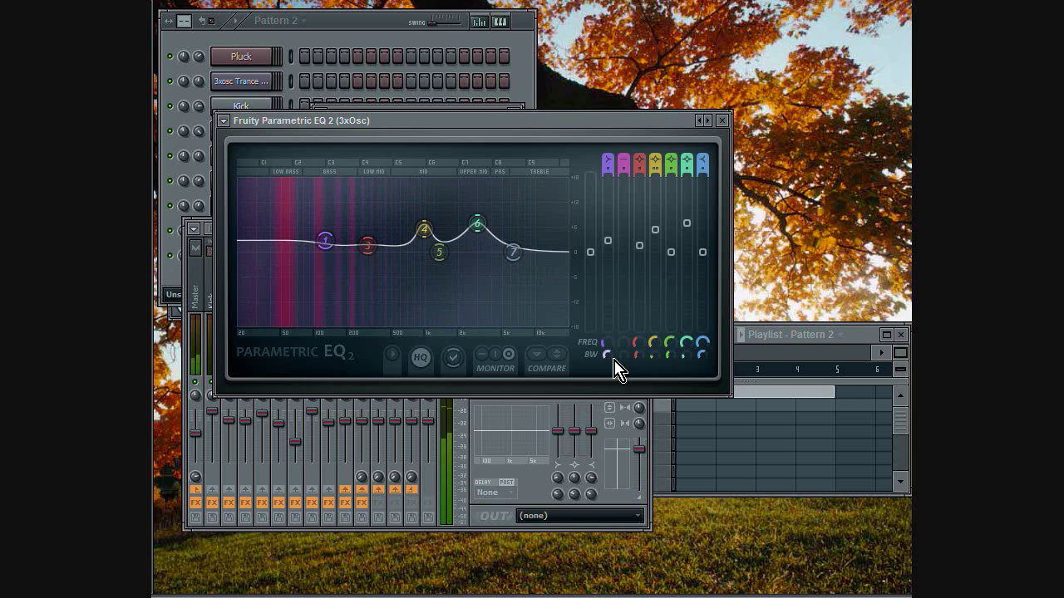
pyautogui.moveTo(607, 361); pyautogui.dragTo(601, 285)
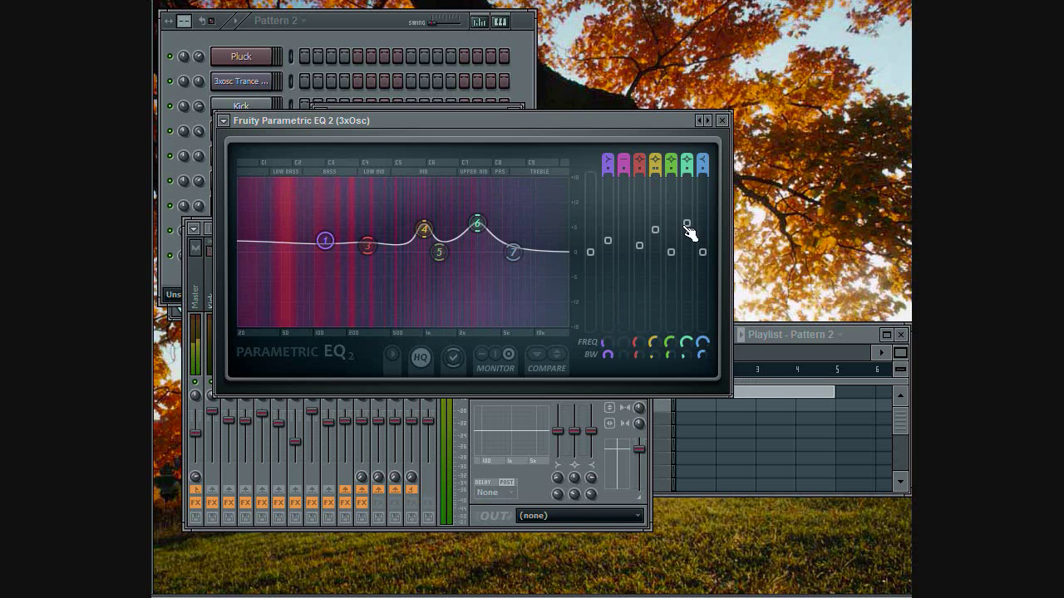
pyautogui.click(722, 121)
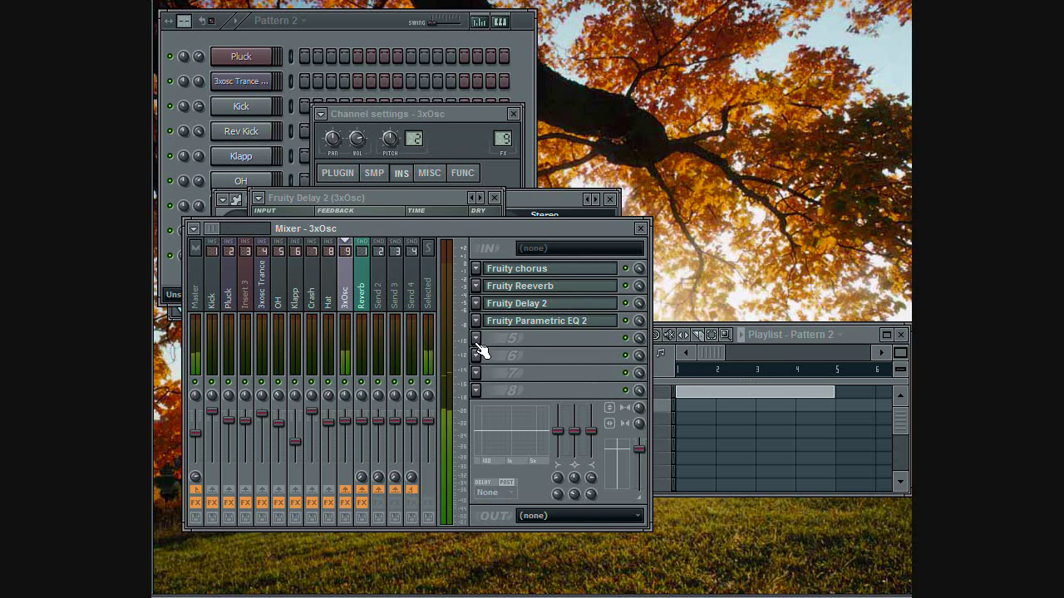
# Add Fruity Limiter to the fifth effect slot, load its Max loudness preset, and close the limiter.
pyautogui.click(478, 349)
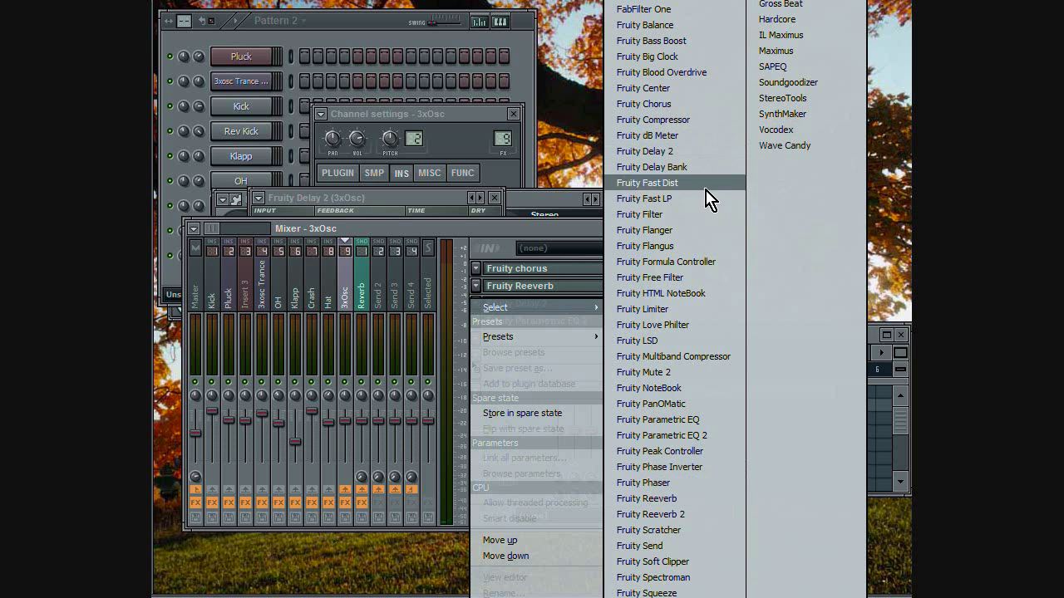
pyautogui.click(663, 313)
pyautogui.click(289, 197)
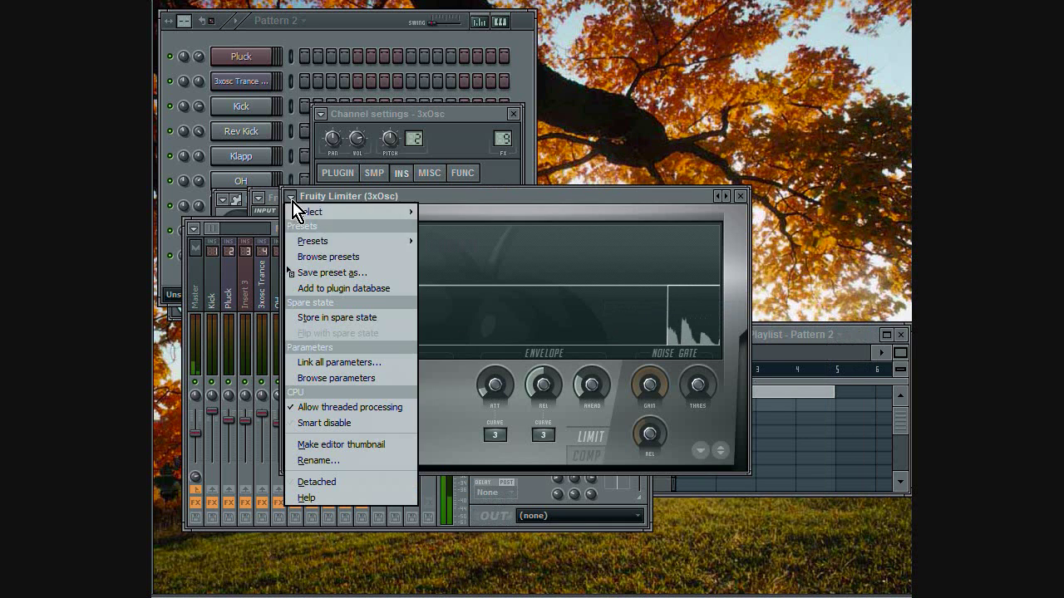
pyautogui.moveTo(321, 241)
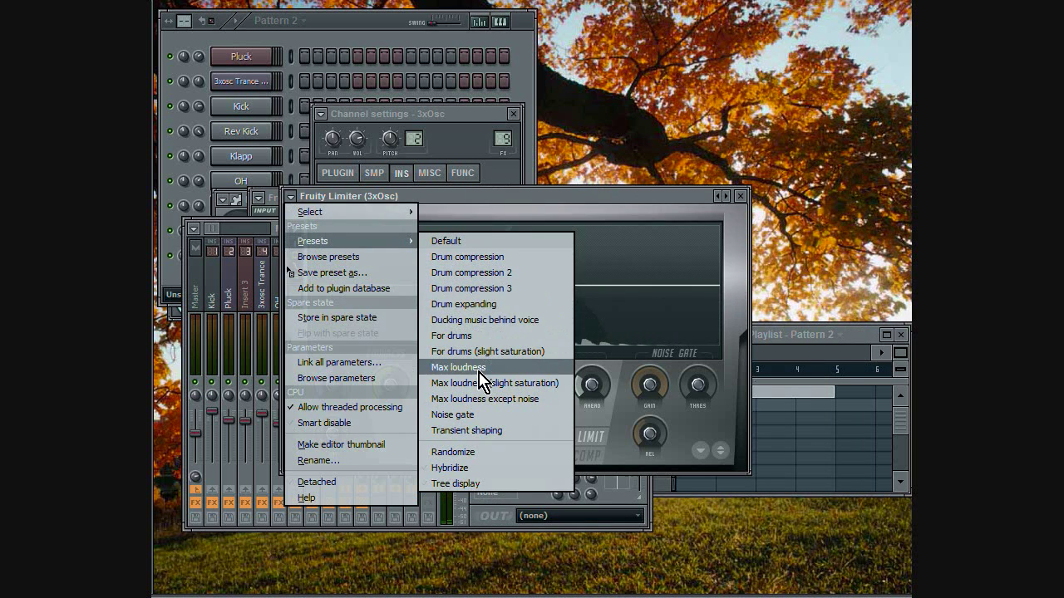
pyautogui.click(478, 367)
pyautogui.click(739, 196)
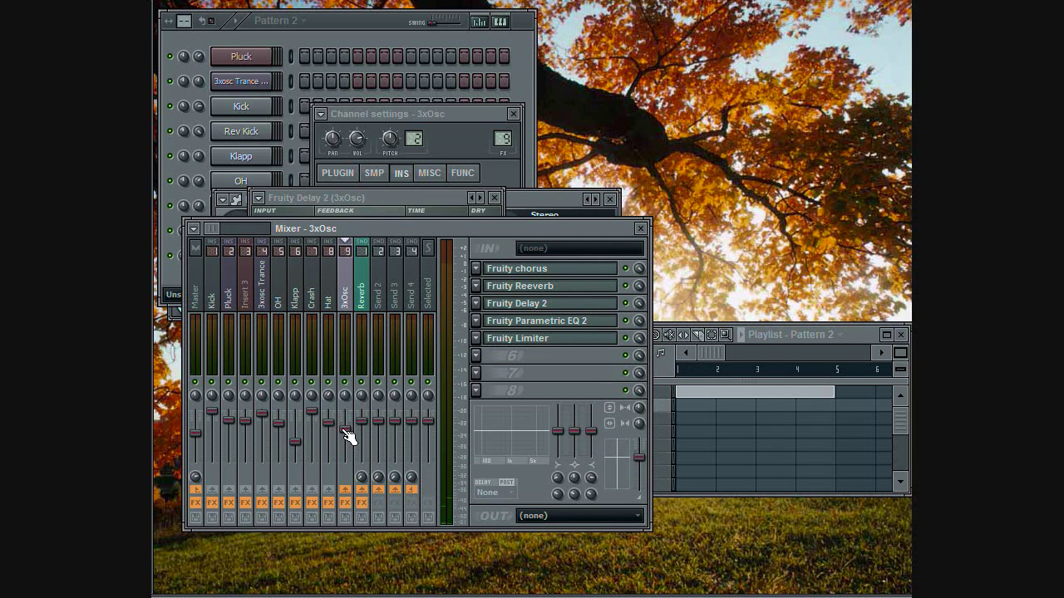
# Open the 3xOsc channel's piano roll and enter a rhythm of seven short A4 notes in the first bar.
pyautogui.click(346, 27)
pyautogui.rightClick(272, 249)
pyautogui.click(306, 256)
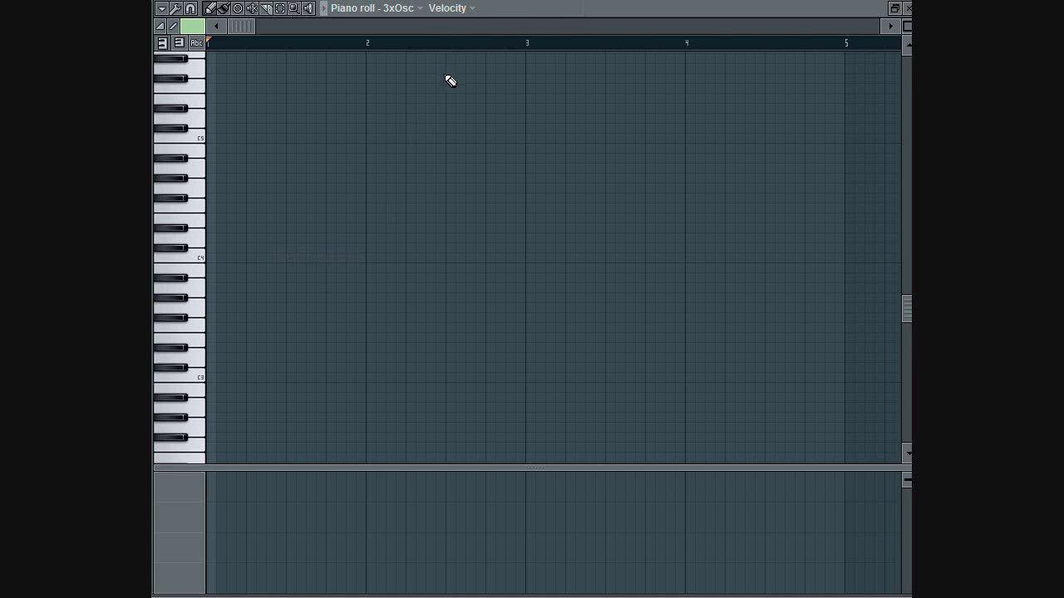
pyautogui.click(221, 289)
pyautogui.click(240, 289)
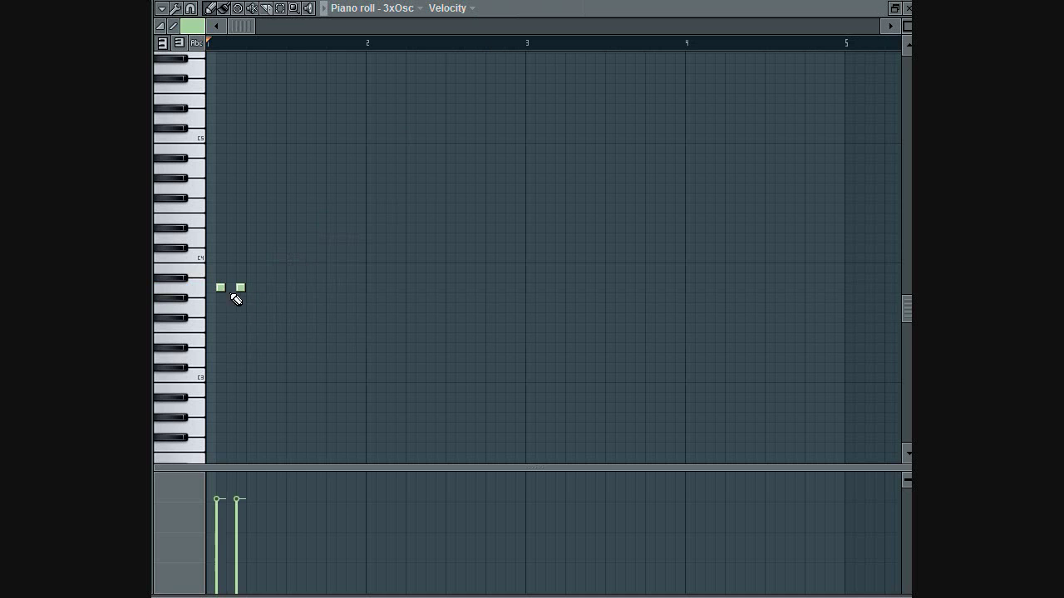
pyautogui.click(220, 167)
pyautogui.click(238, 167)
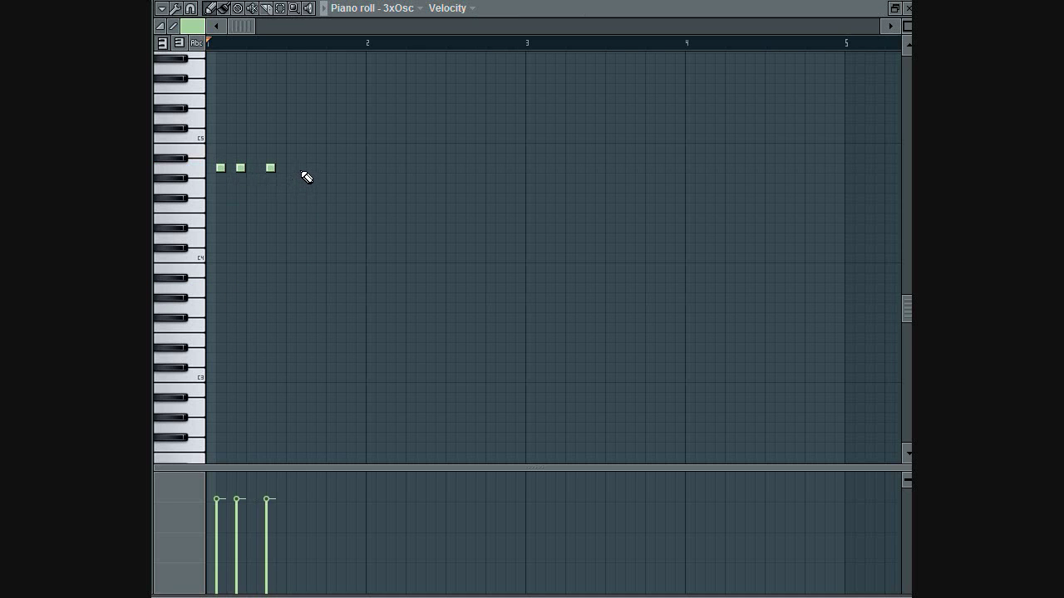
pyautogui.click(357, 170)
# Add four A5 notes in the gaps between the A4 notes of the first bar.
pyautogui.scroll(6, 332, 275)
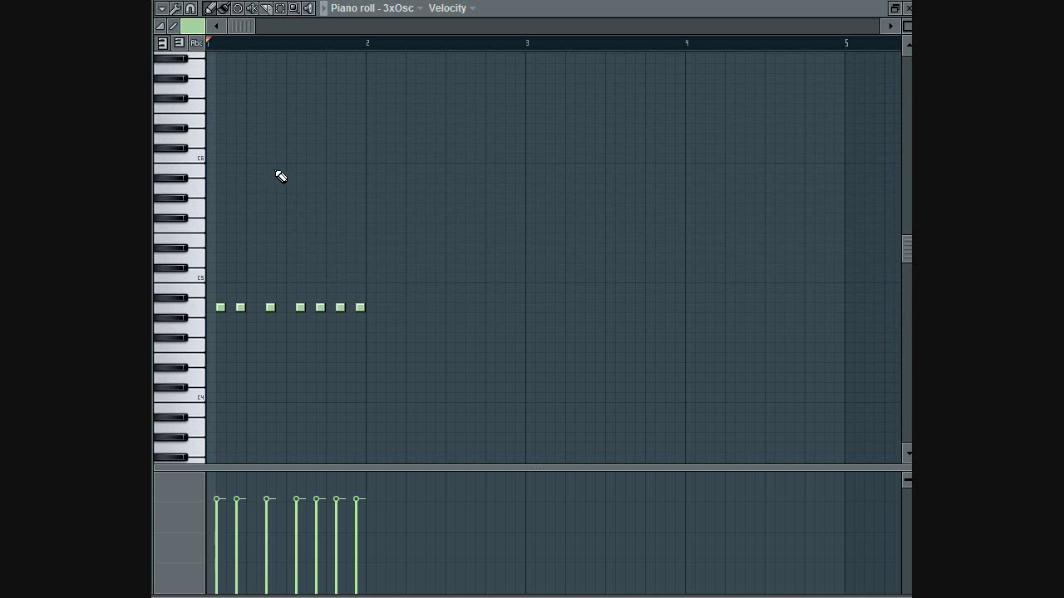
pyautogui.click(310, 188)
pyautogui.click(350, 187)
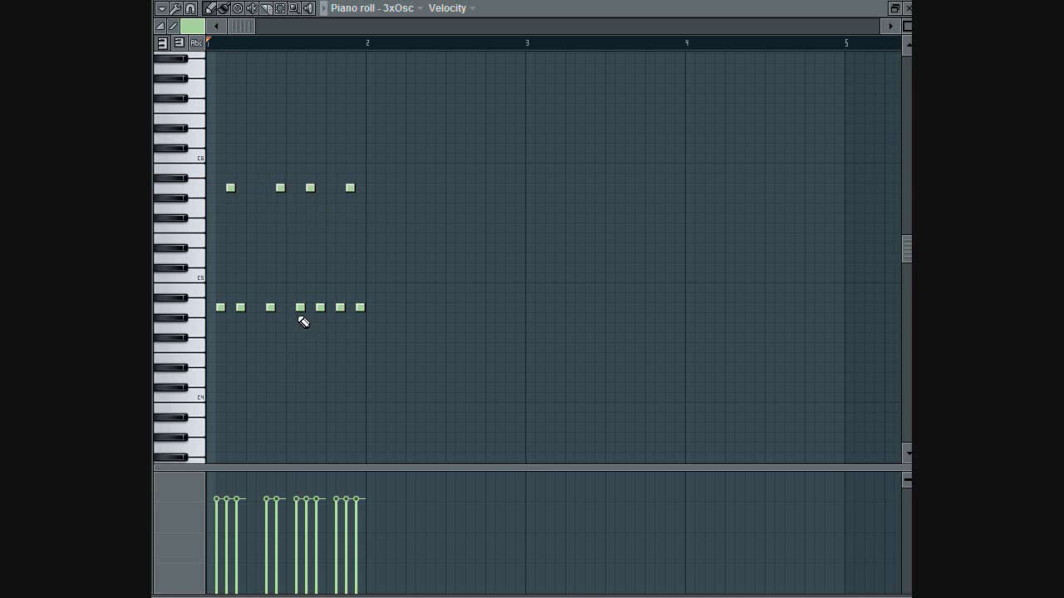
# Insert a shorter A4 note before the third A4 note using 1/2 step snap, and delete the last A5 note during playback.
pyautogui.click(261, 309)
pyautogui.click(190, 10)
pyautogui.click(218, 157)
pyautogui.press('space')
pyautogui.rightClick(350, 188)
# Set the snap to Step and check the note properties of the A4 note halfway through the first bar.
pyautogui.click(191, 10)
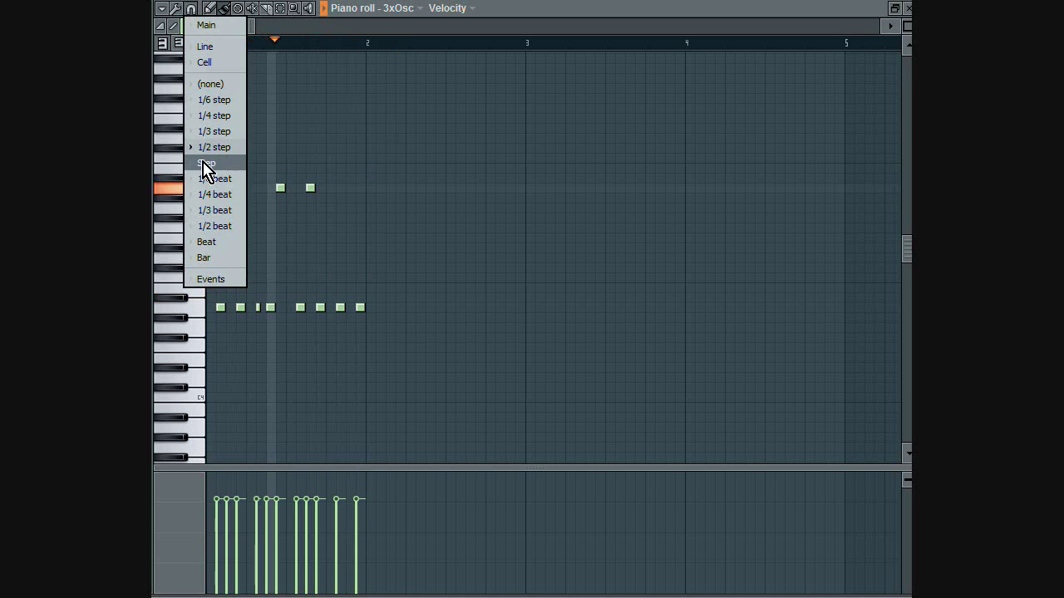
pyautogui.click(214, 170)
pyautogui.doubleClick(302, 305)
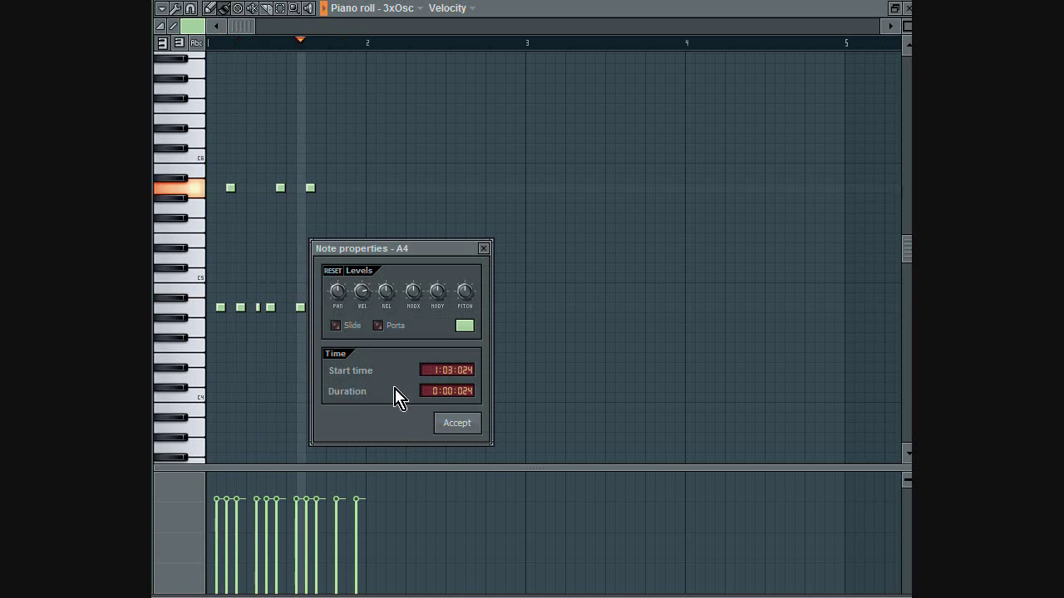
pyautogui.click(463, 426)
# Play the bass pattern with the mixer open to check the sound and levels, and close the mixer.
pyautogui.press('F9')
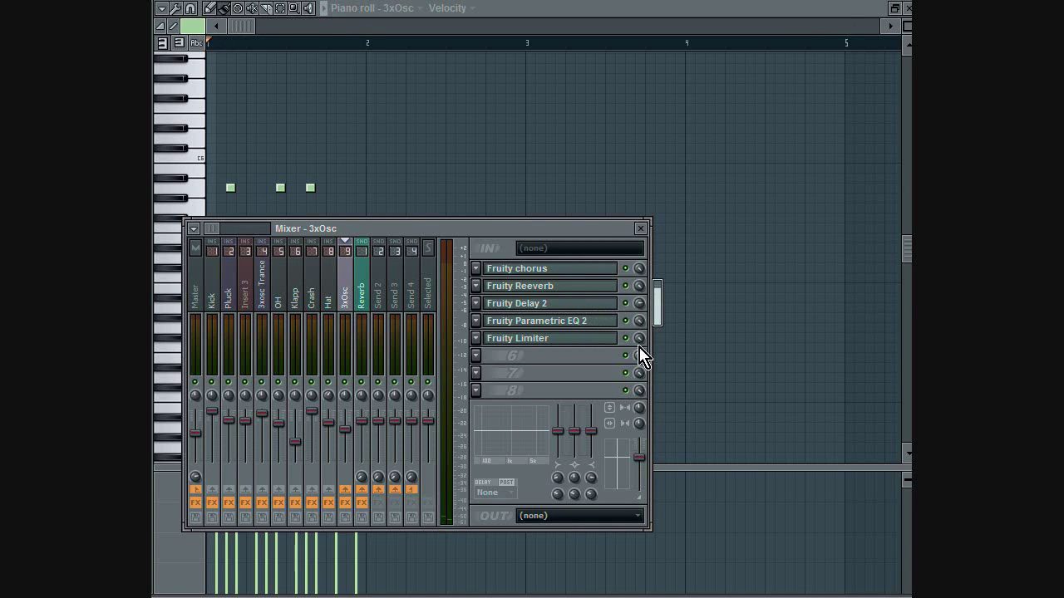
pyautogui.press('space')
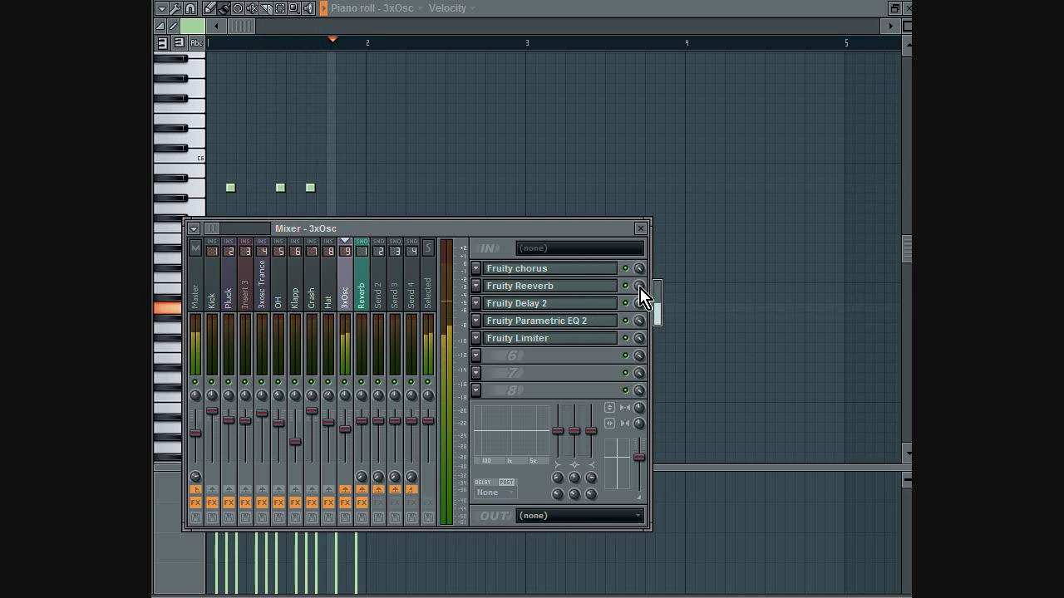
pyautogui.click(640, 228)
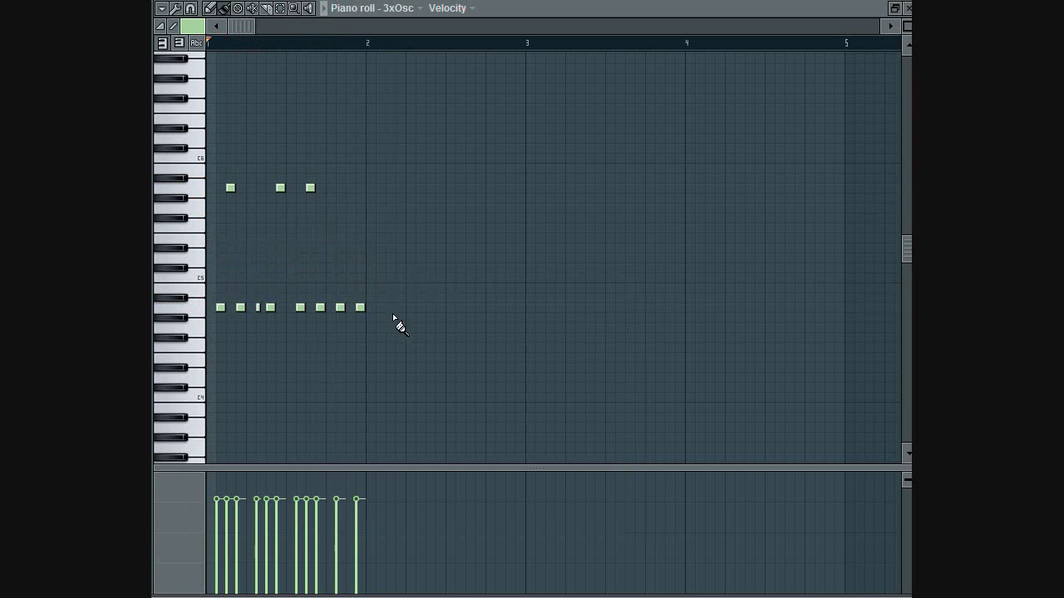
pyautogui.press('space')
# Close the piano roll, open the 3xOsc channel settings, and play the bass pattern.
pyautogui.click(907, 9)
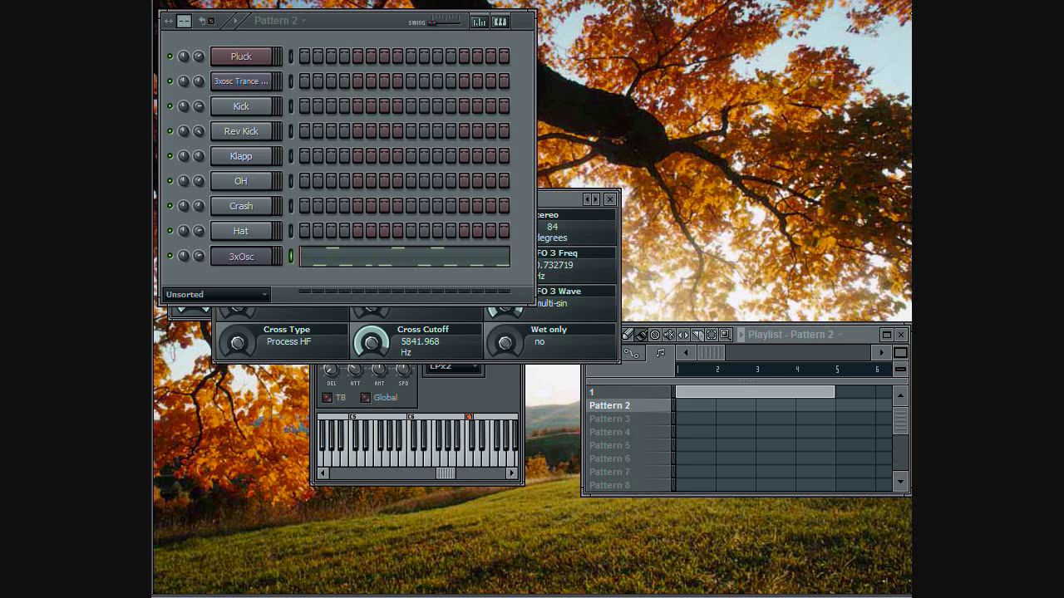
pyautogui.click(243, 258)
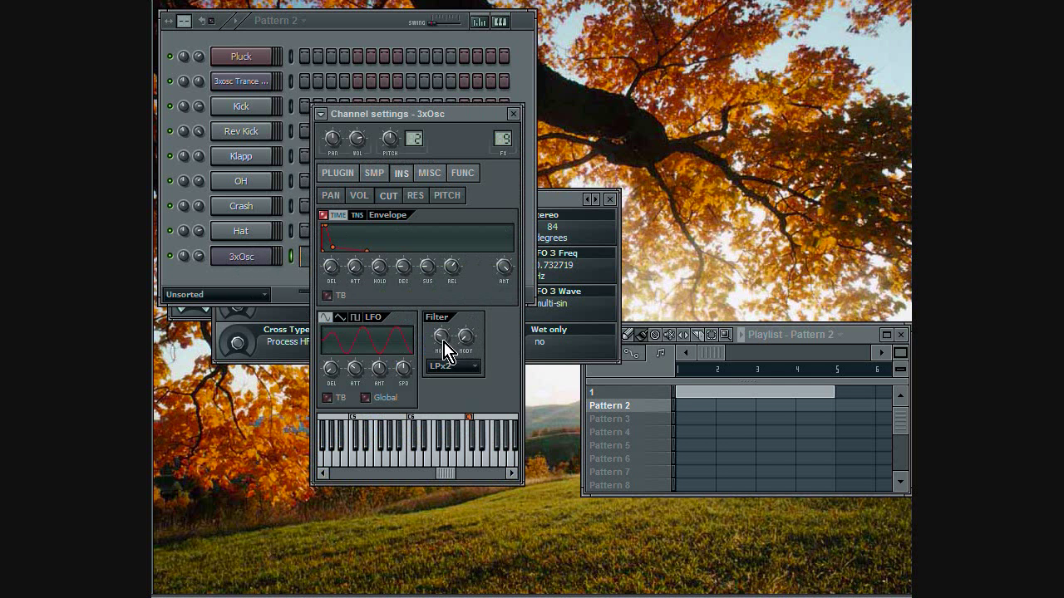
pyautogui.press('space')
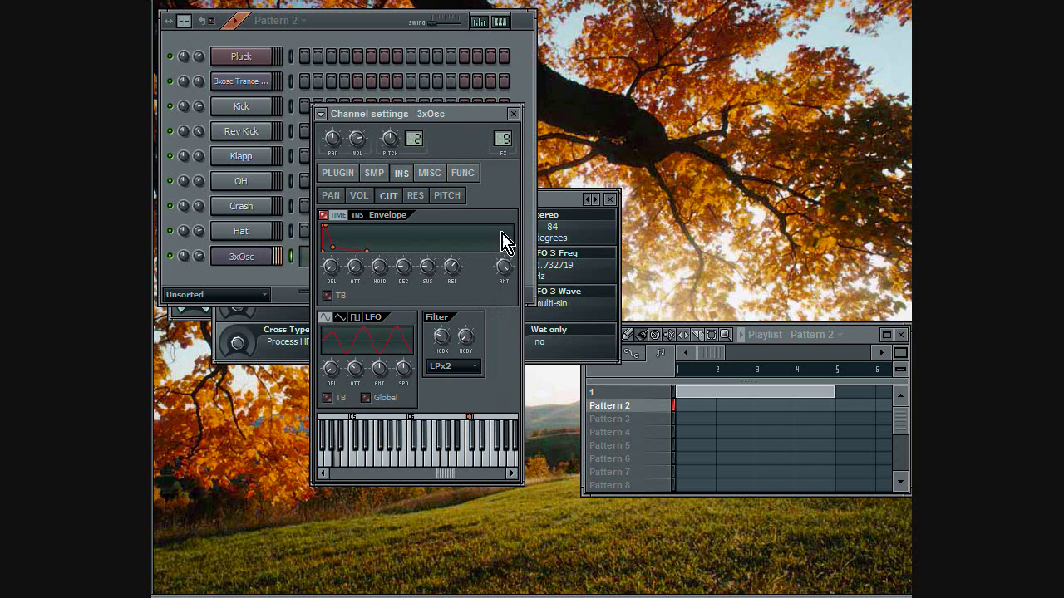
# Compare pattern 1 with Pattern 2 during playback and review the bass notes in the piano roll.
pyautogui.click(623, 394)
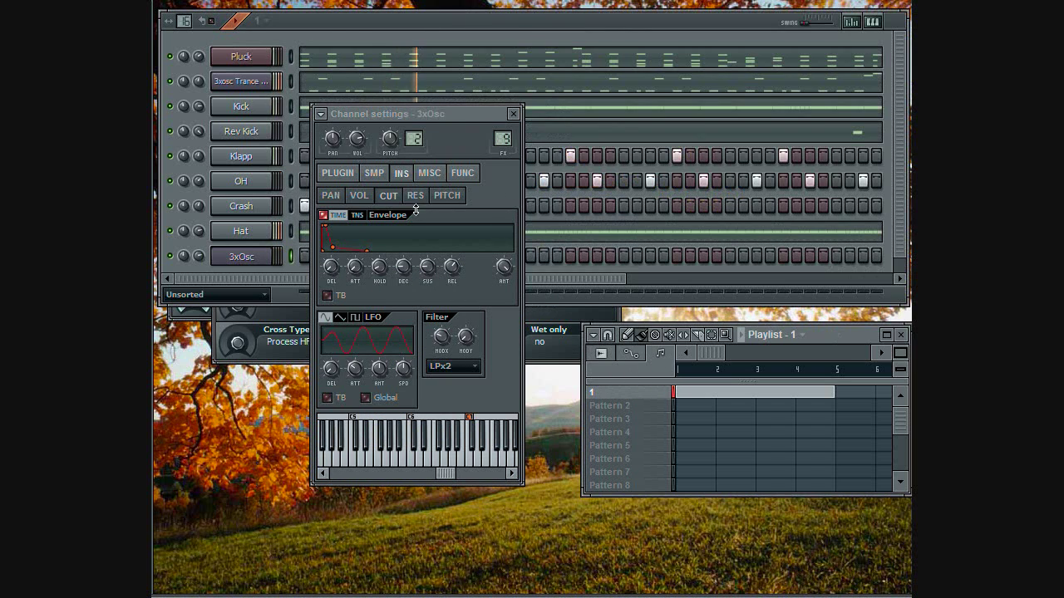
pyautogui.click(340, 34)
pyautogui.click(623, 406)
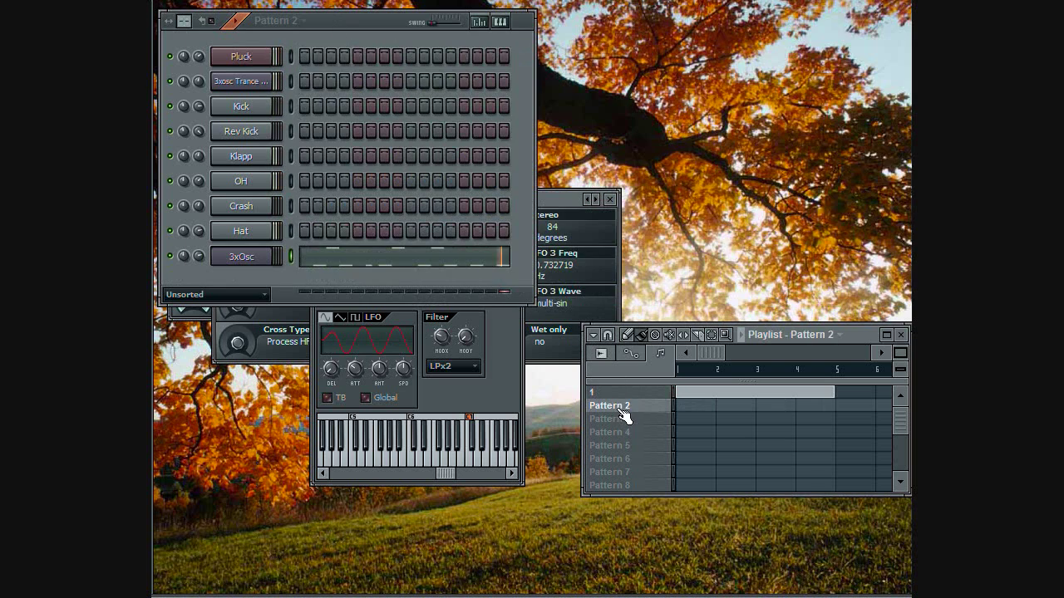
pyautogui.click(381, 264)
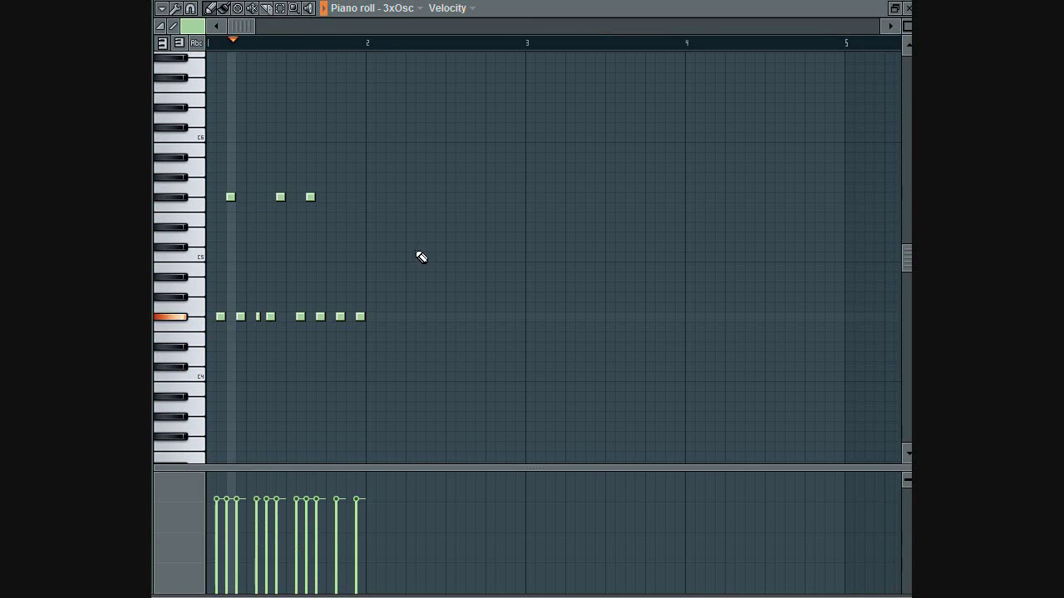
pyautogui.click(908, 9)
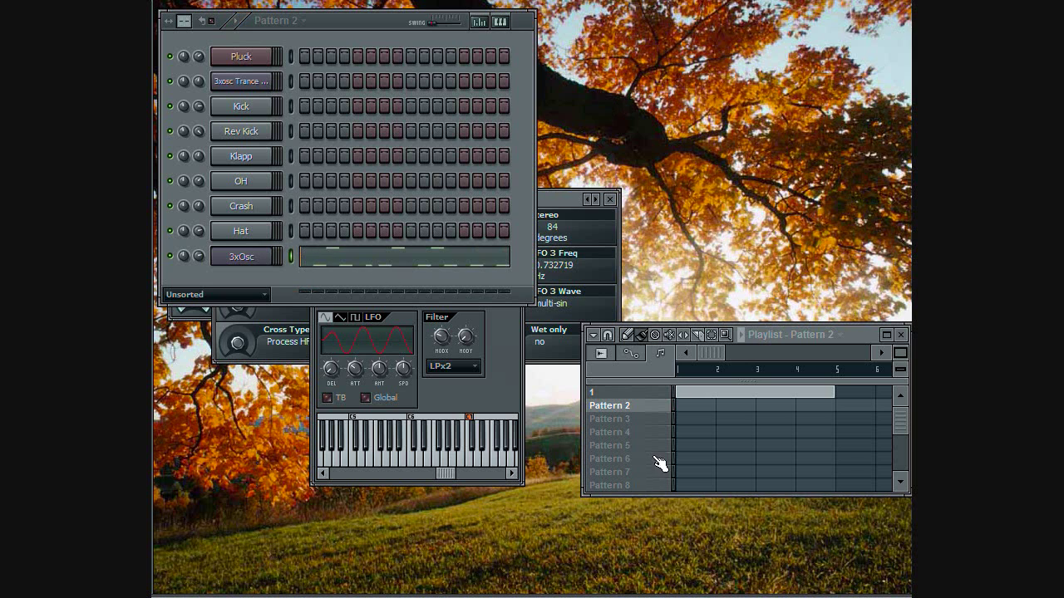
# Cut the notes of the 3xosc Trance channel from pattern 1.
pyautogui.click(653, 394)
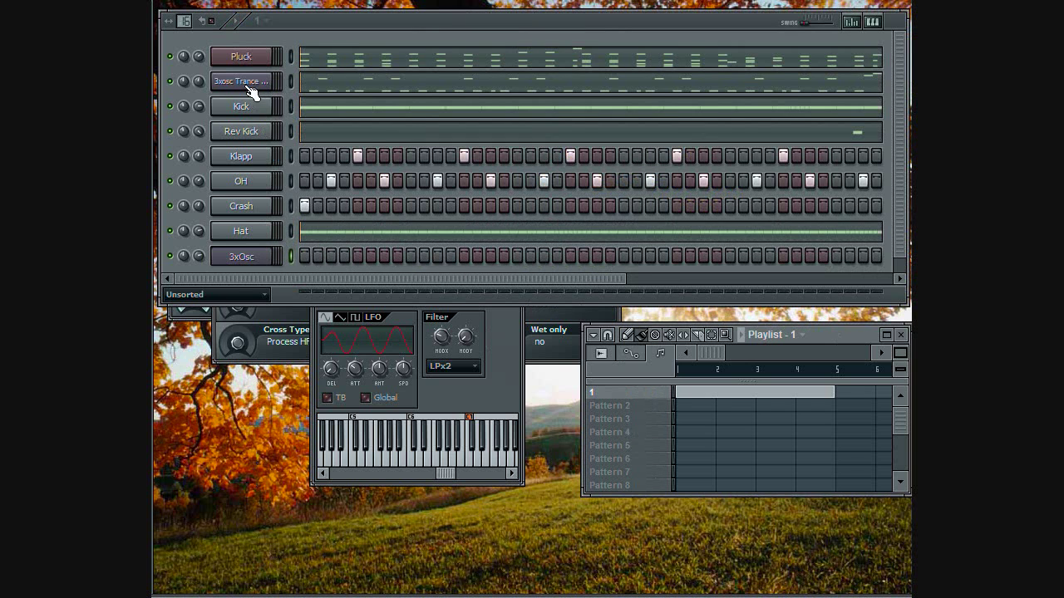
pyautogui.rightClick(250, 92)
pyautogui.click(389, 190)
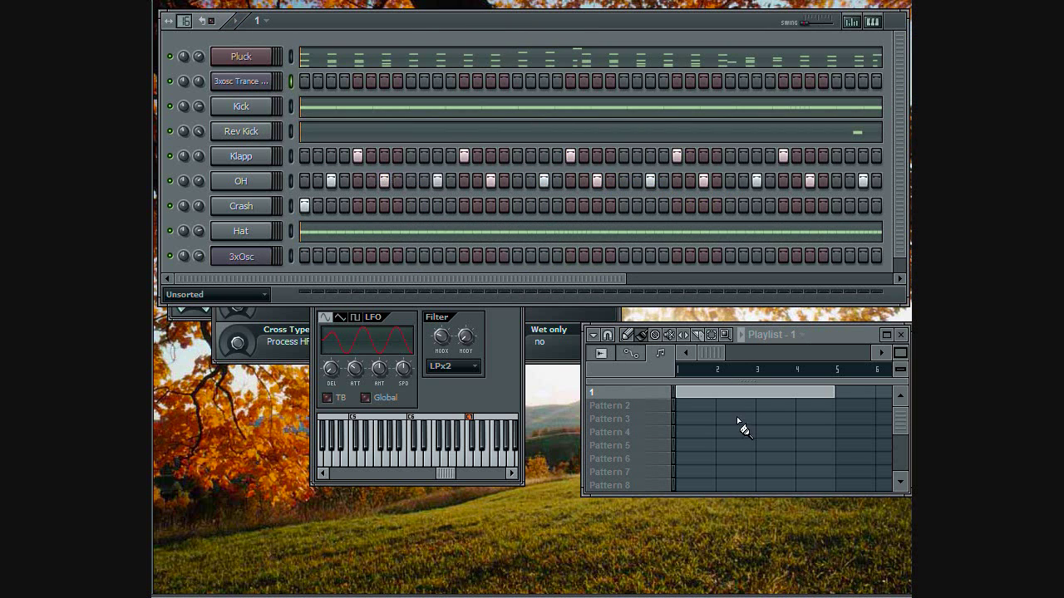
# Fill bars 1 to 4 of the playlist with Pattern 2 and play the song to hear the new bass in context.
pyautogui.click(611, 405)
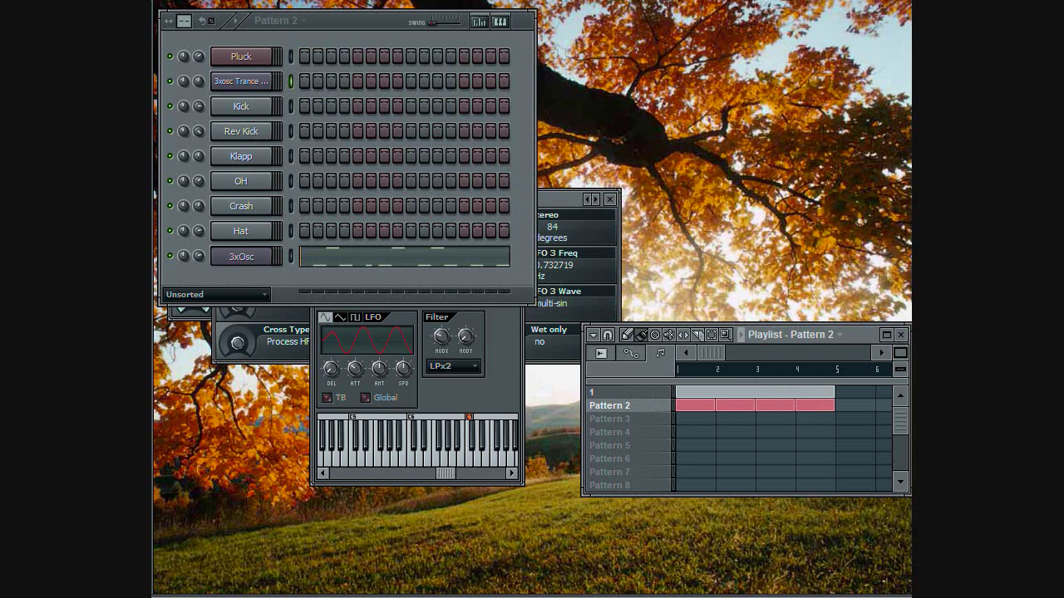
pyautogui.press('space')
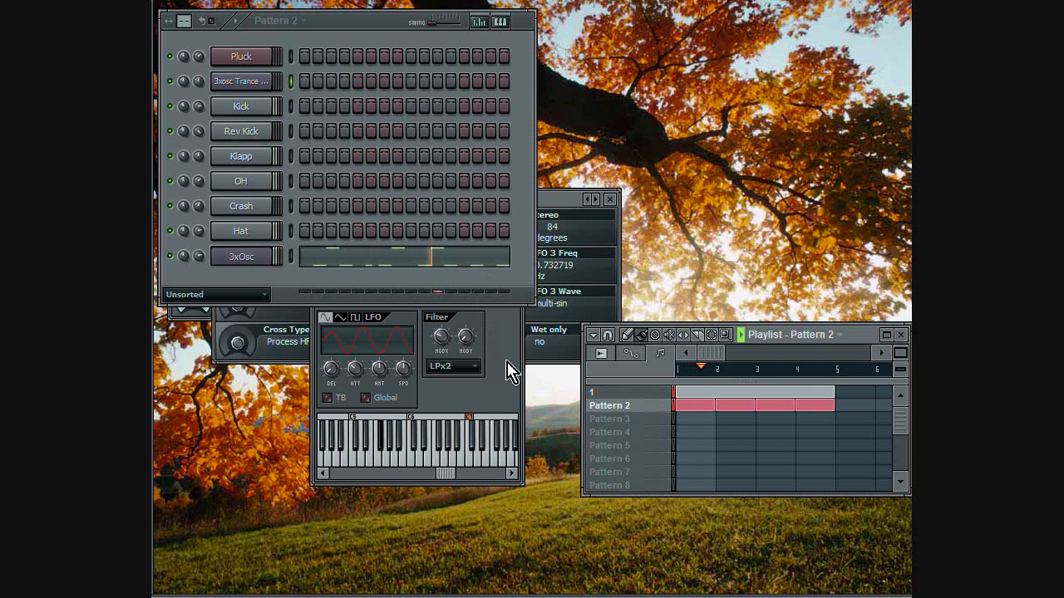
pyautogui.click(505, 331)
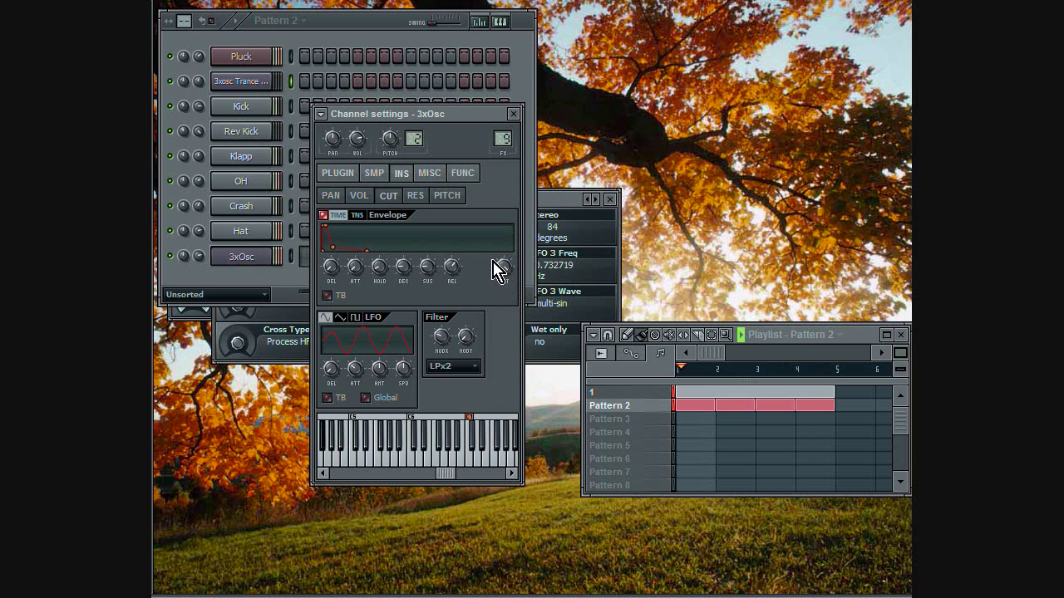
pyautogui.press('space')
pyautogui.click(316, 596)
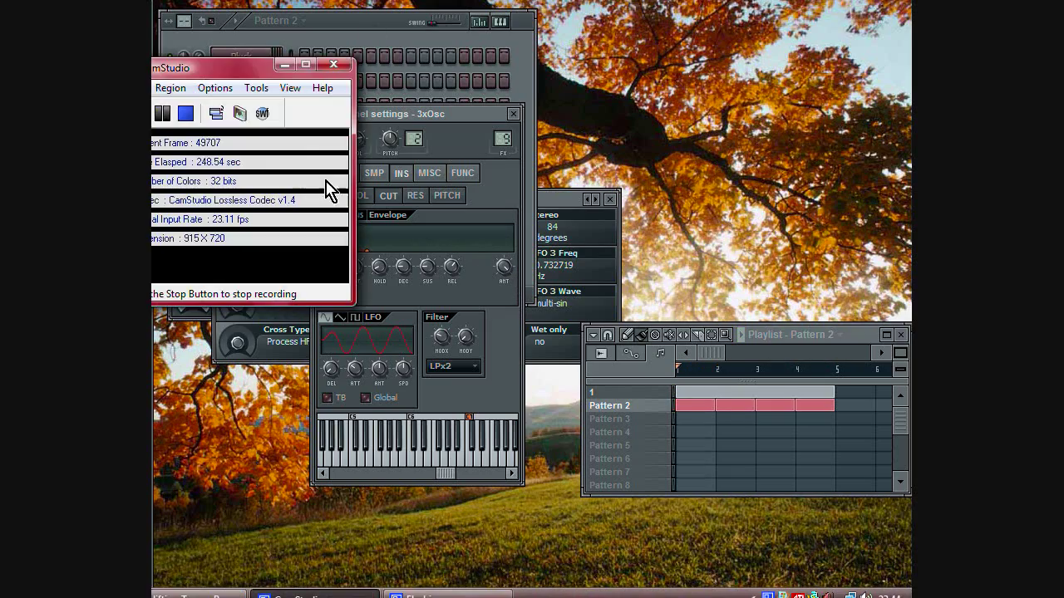